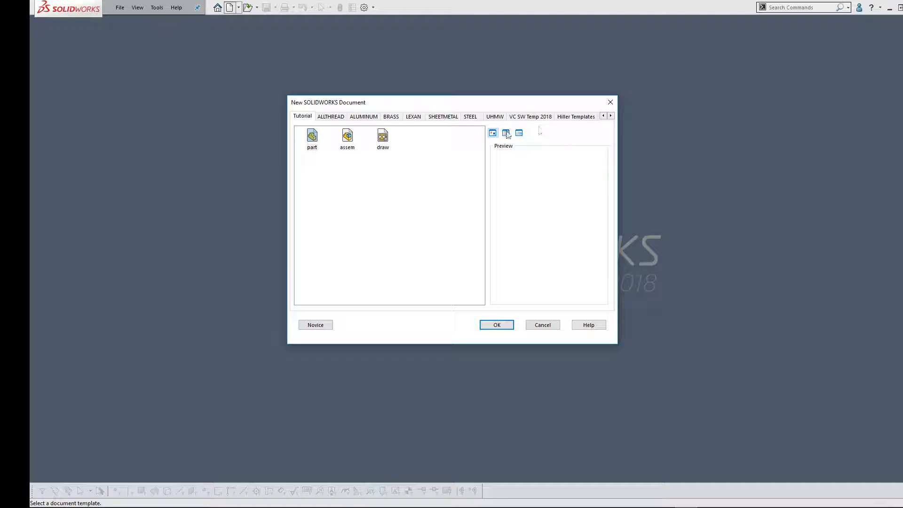
Compare the novice and advanced layouts of the new document dialog, ending in the advanced layout
left_click(324, 326)
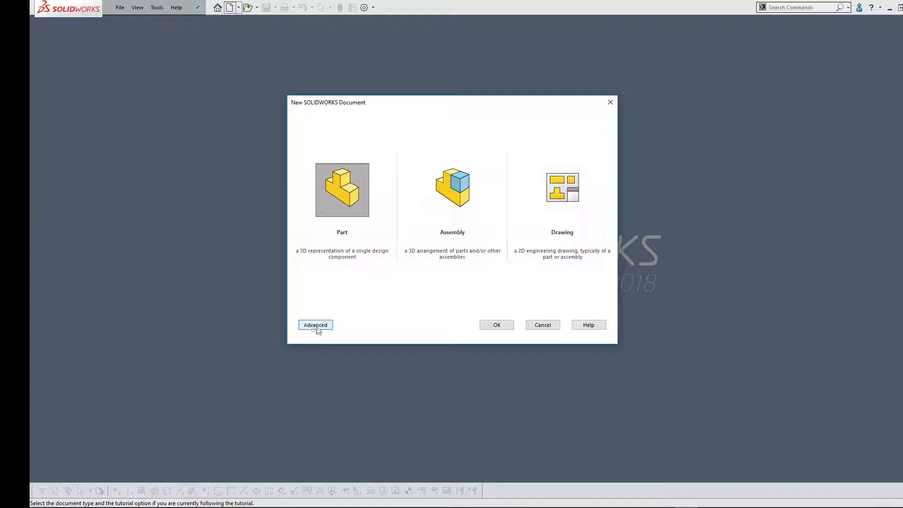
left_click(328, 331)
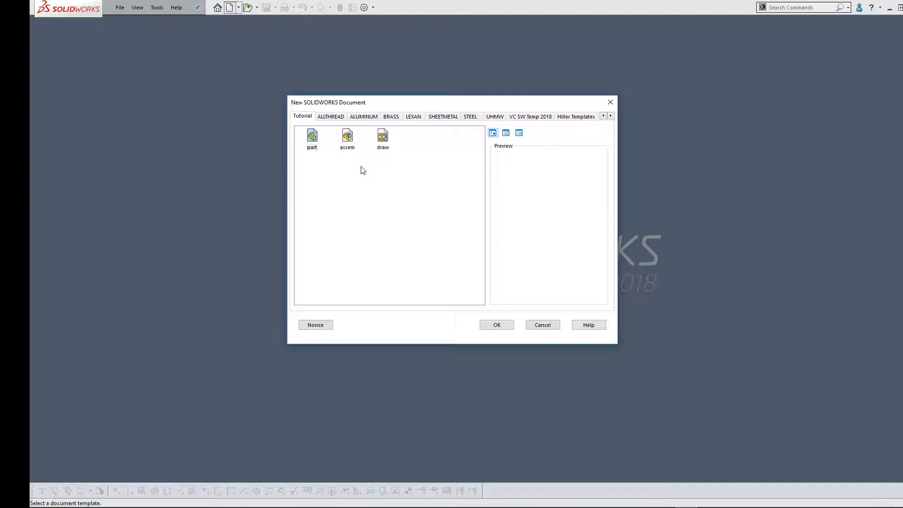
left_click(321, 328)
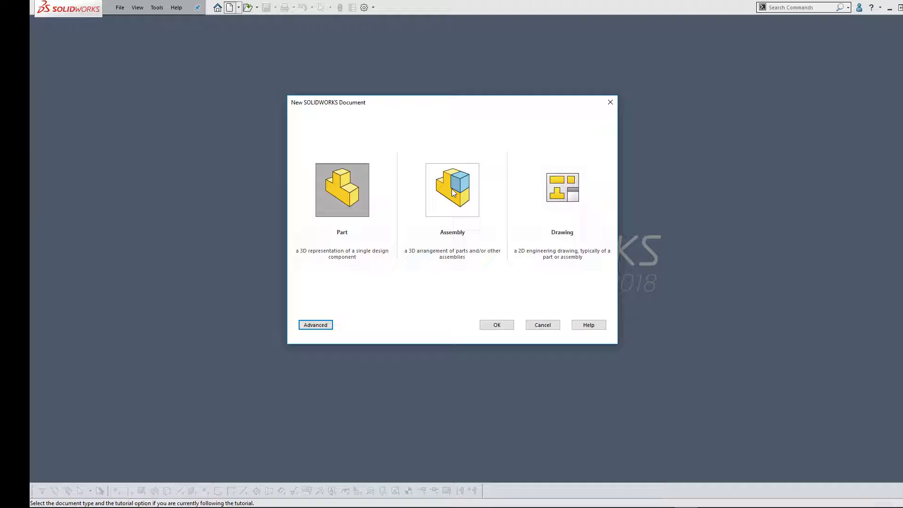
left_click(366, 201)
left_click(324, 330)
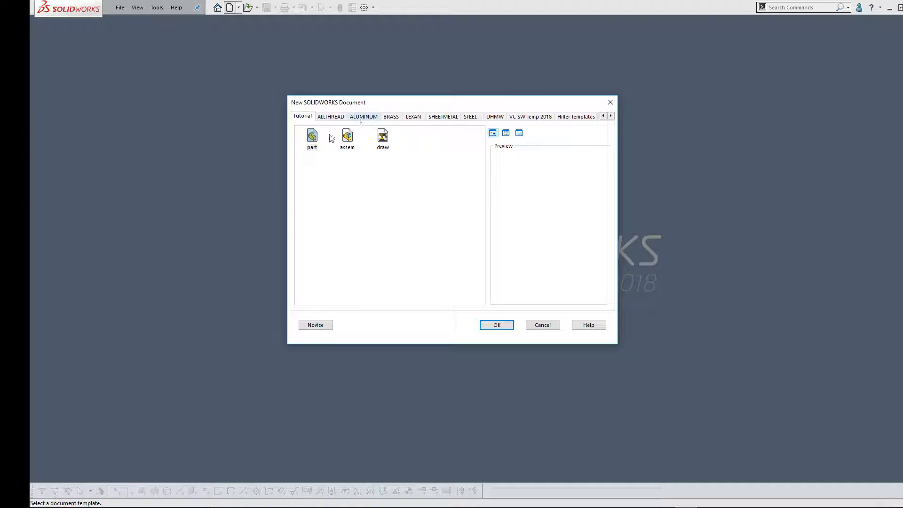
Create a new part from the tutorial part template and set its document units to IPS (inch, pound, second)
left_click(311, 141)
left_click(492, 325)
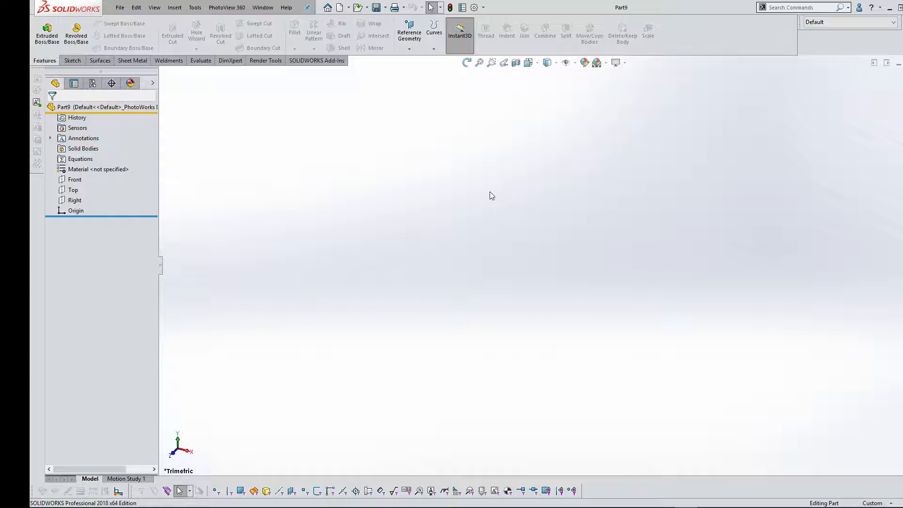
left_click(873, 505)
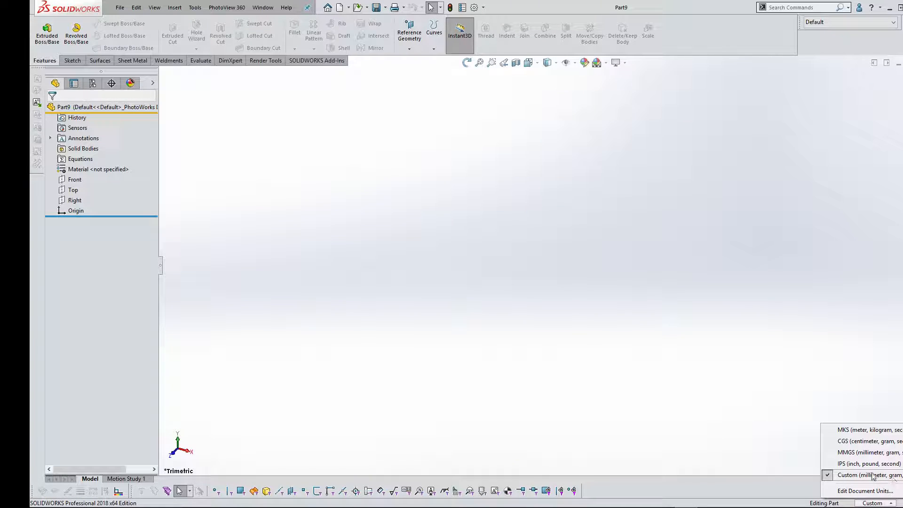
left_click(850, 467)
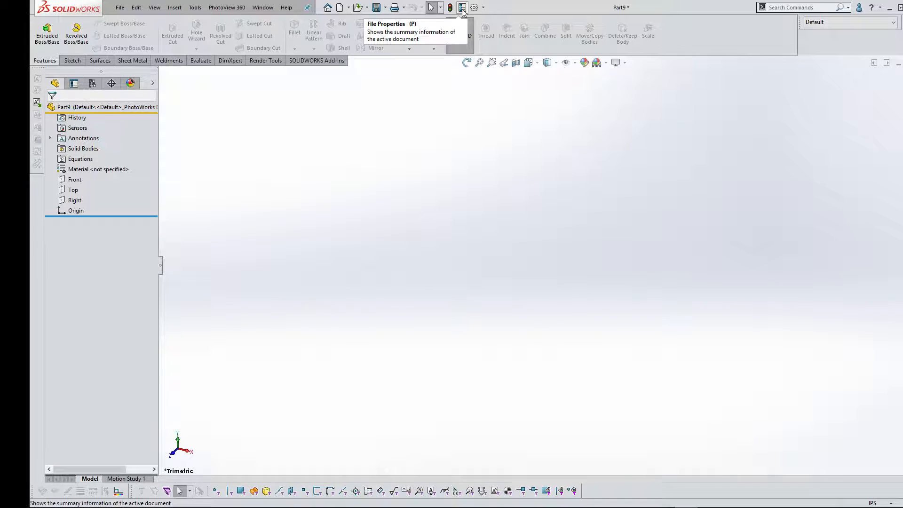
Open the part's file properties, look over the summary information and return to the custom properties
left_click(462, 8)
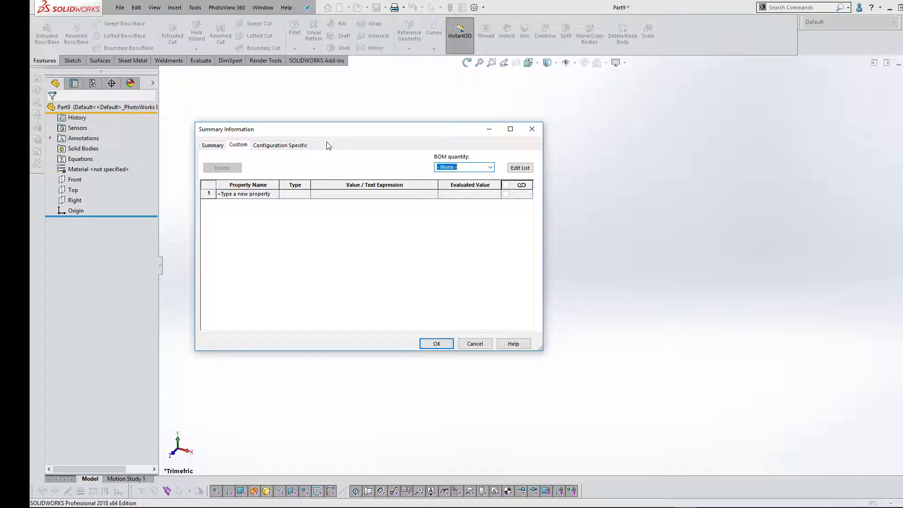
left_click_drag(389, 132, 501, 124)
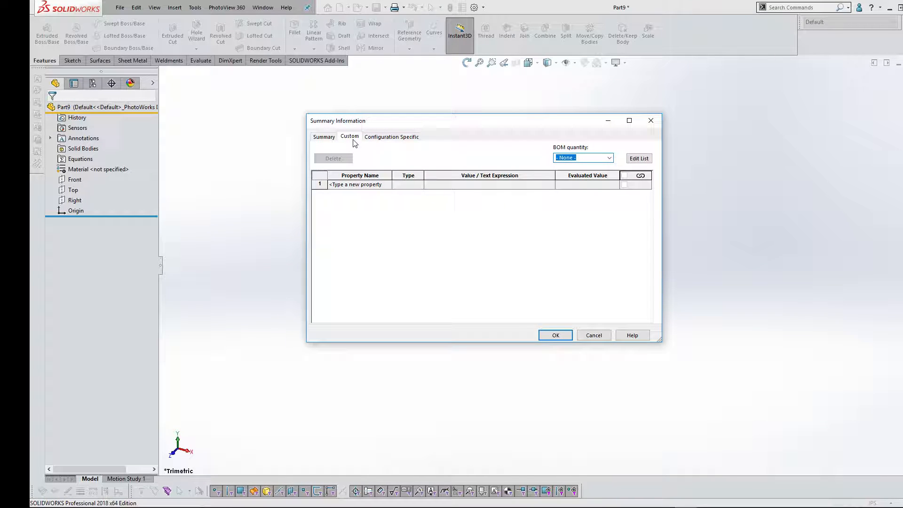
left_click(328, 140)
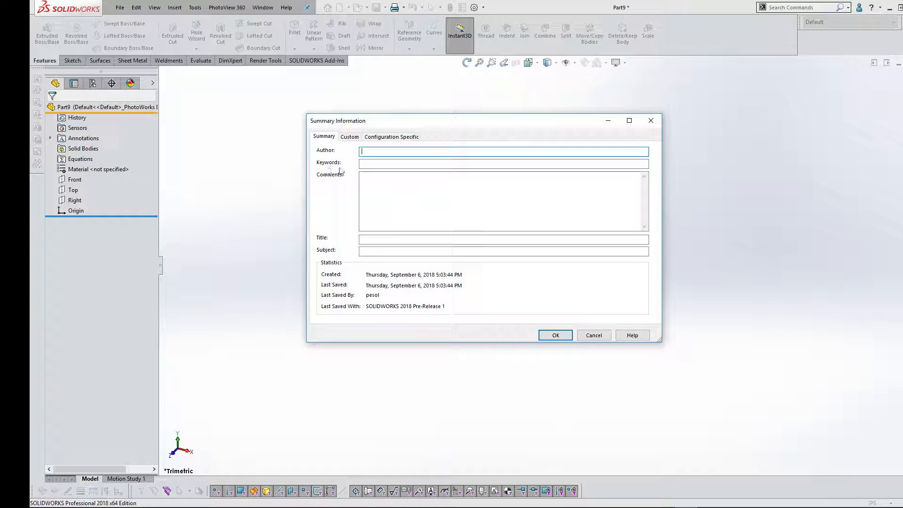
left_click(348, 137)
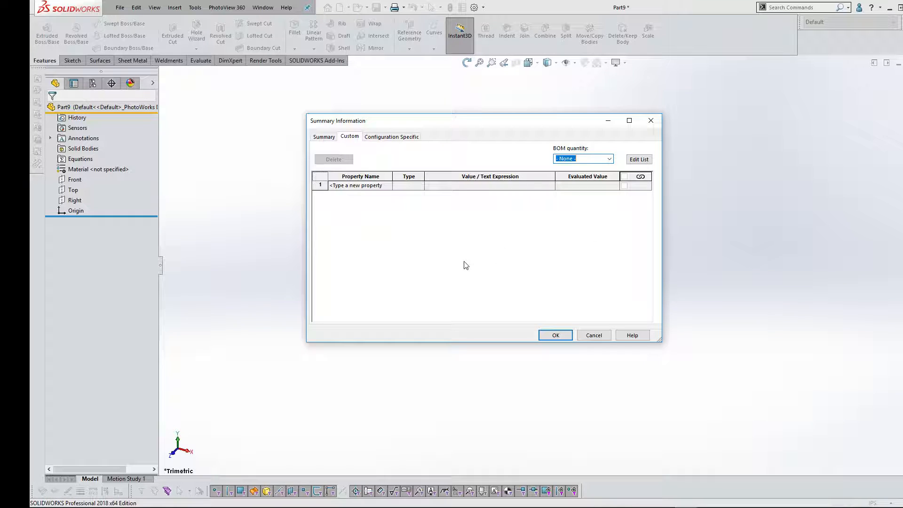
Add the custom properties Description, Material and Weight to the part's property list
left_click(385, 188)
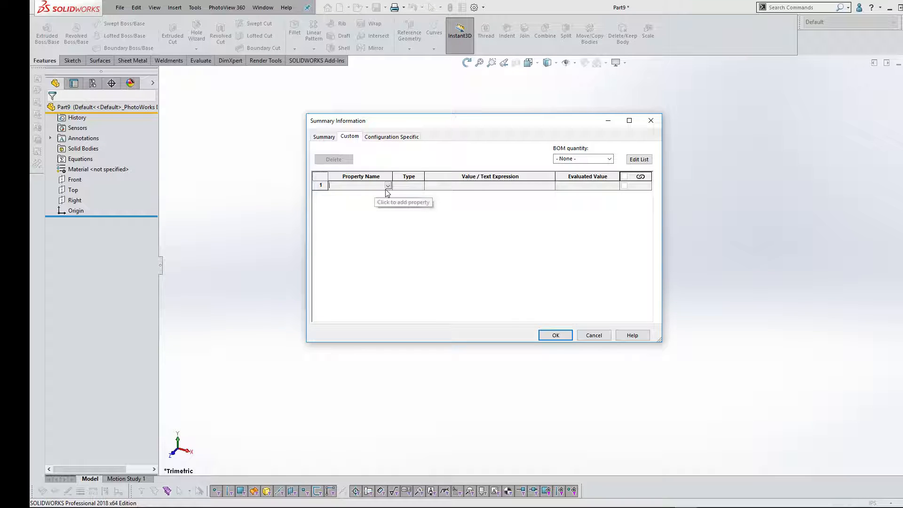
left_click(388, 187)
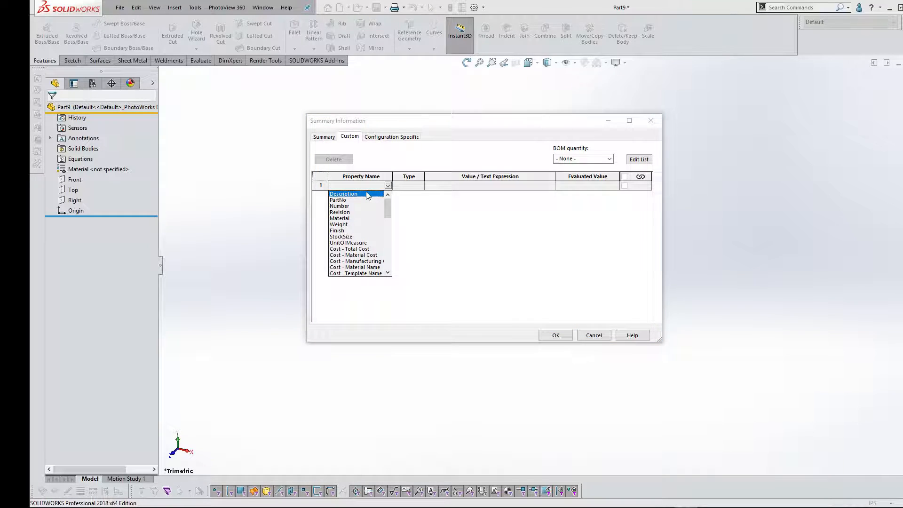
left_click(368, 196)
left_click(385, 195)
left_click(387, 195)
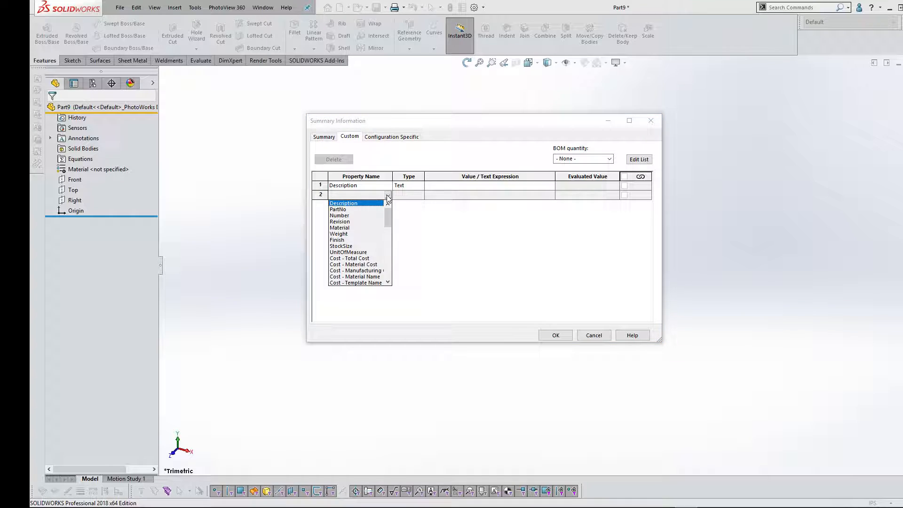
left_click(348, 228)
left_click(384, 204)
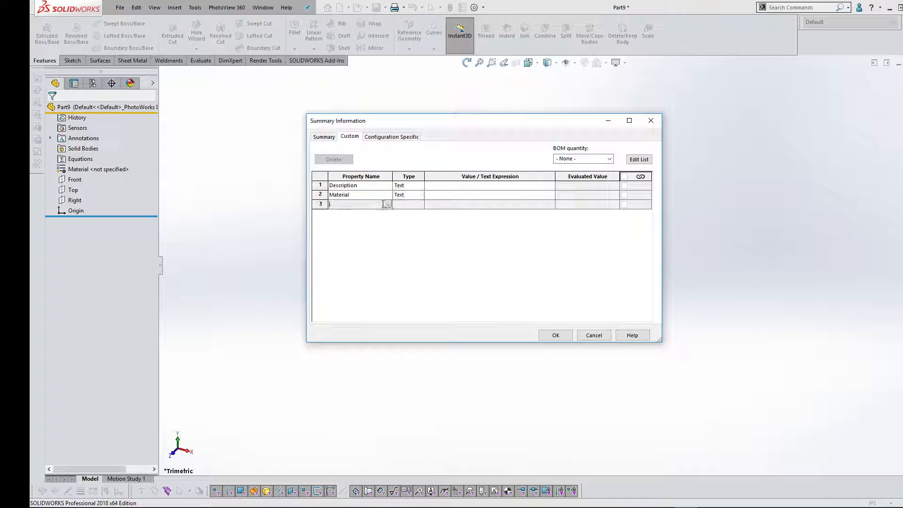
left_click(388, 205)
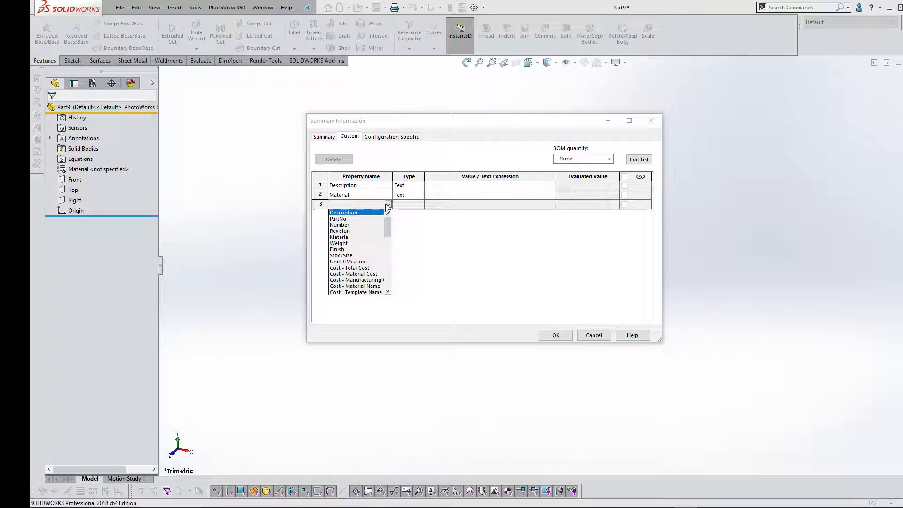
left_click(339, 243)
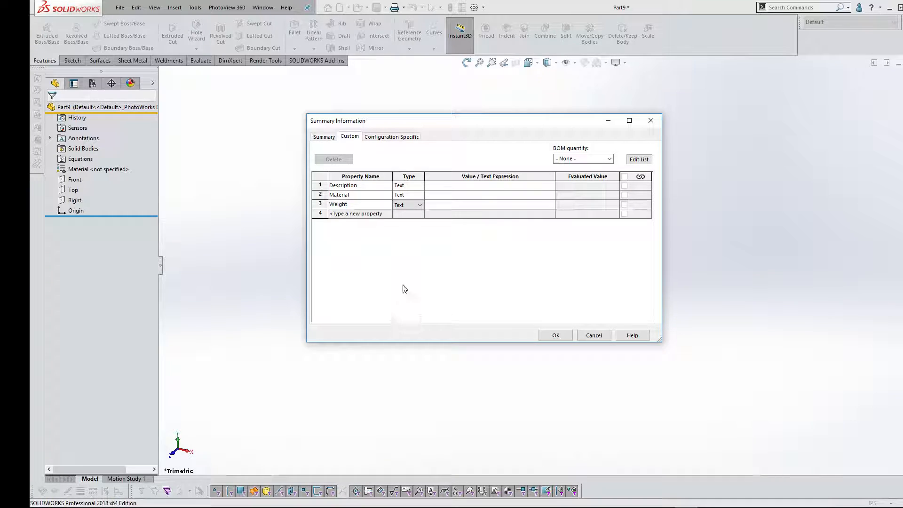
Set the Description property's value to JATT and link the Material property's value to the part's material
left_click(469, 187)
type("JATT")
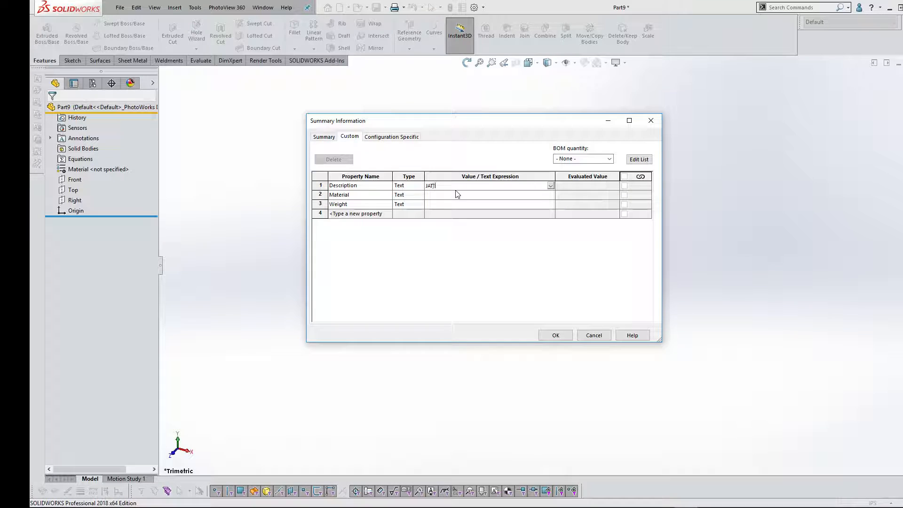
left_click(447, 195)
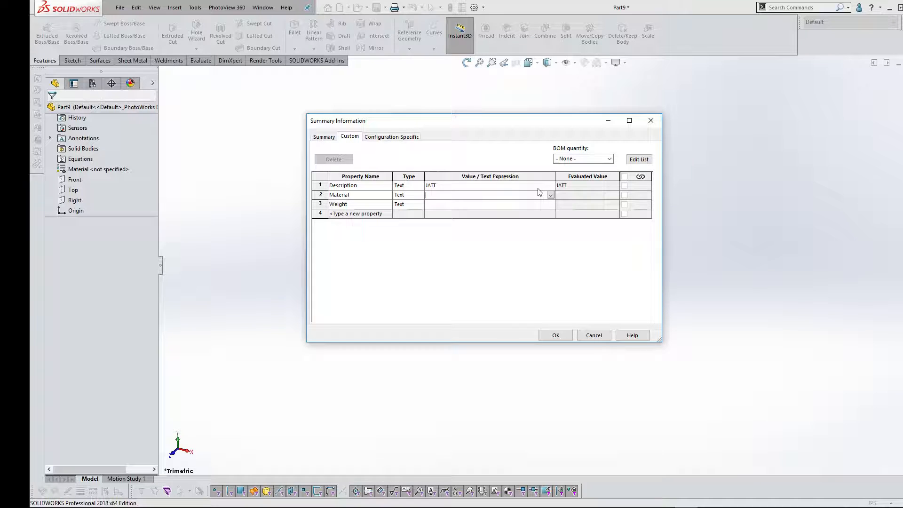
left_click(550, 194)
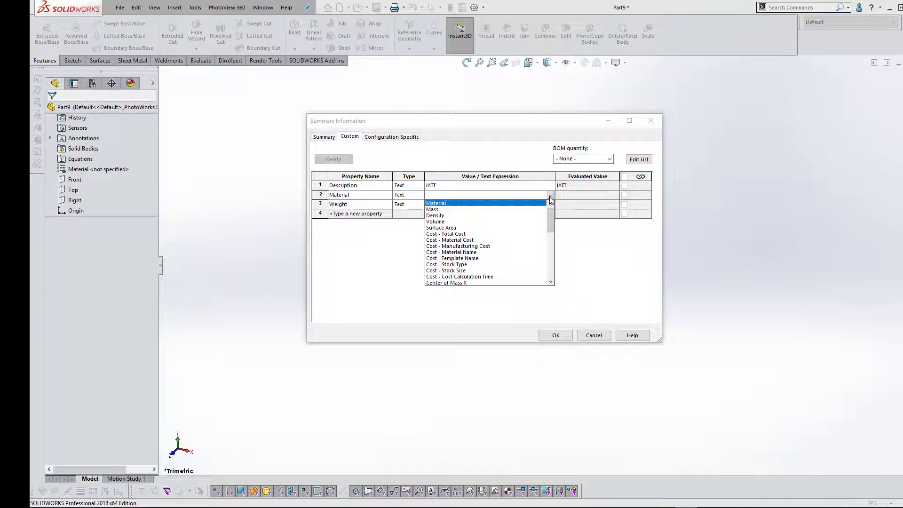
left_click(440, 203)
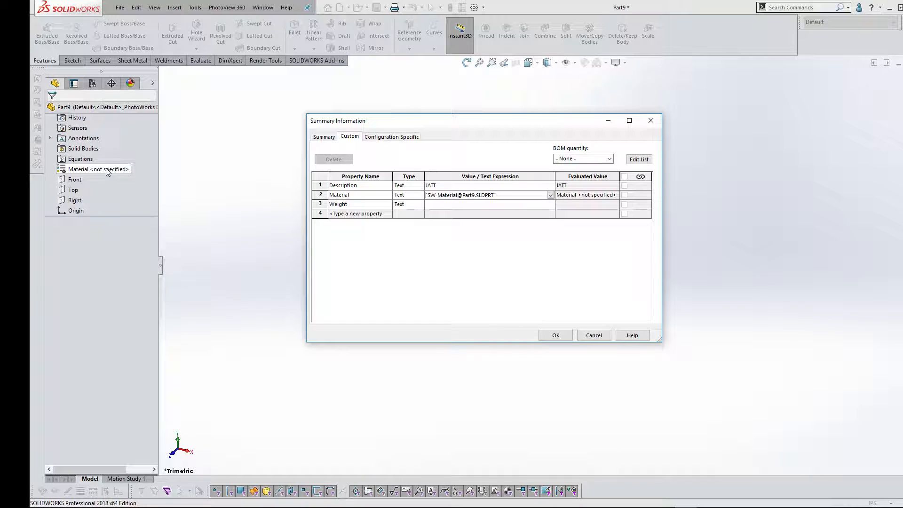
Link the Weight property's value to the part's mass and accept the file properties
left_click(489, 206)
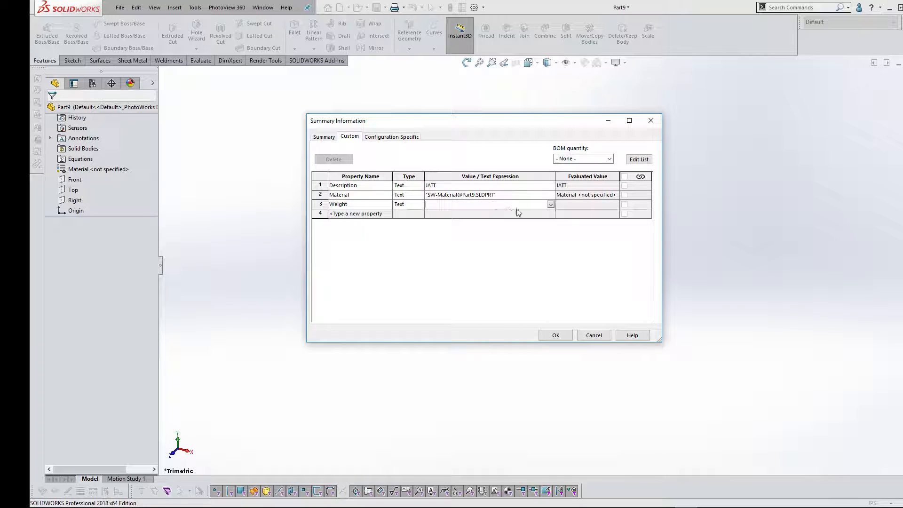
left_click(550, 204)
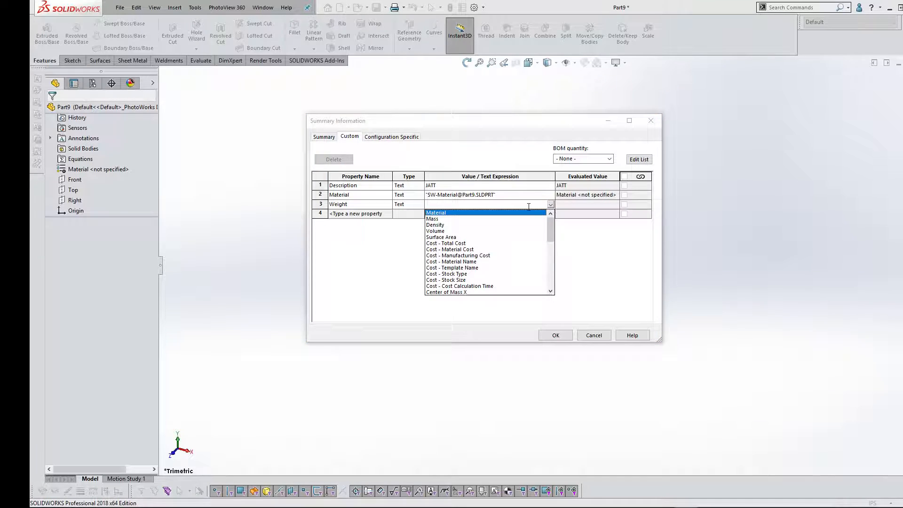
left_click(437, 224)
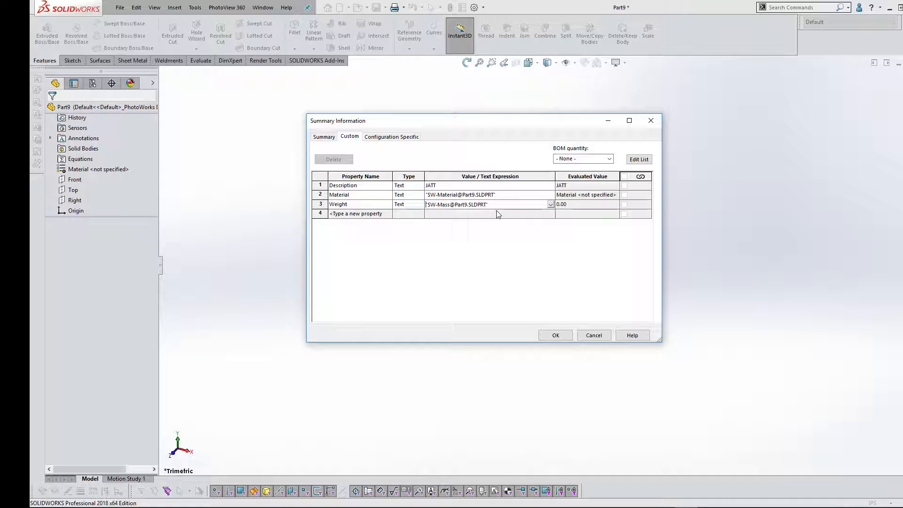
left_click(556, 336)
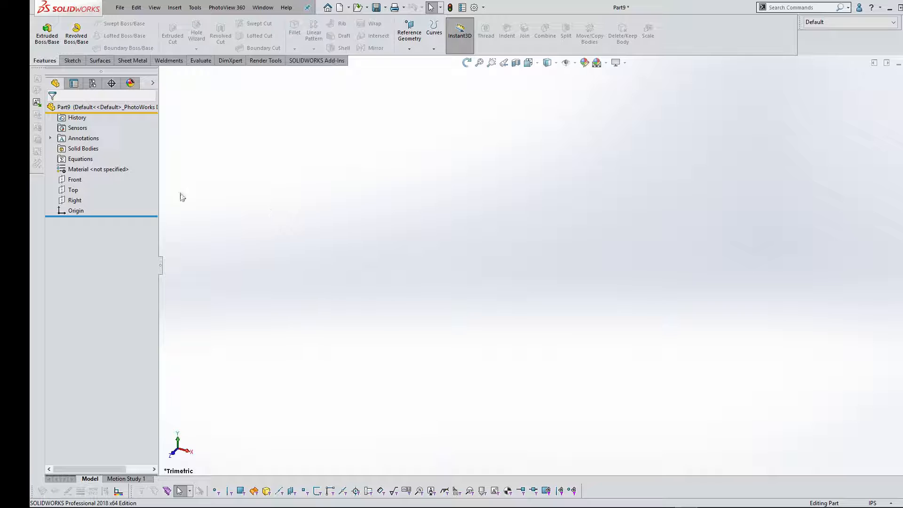
Assign Plain Carbon Steel as the part's material
right_click(100, 172)
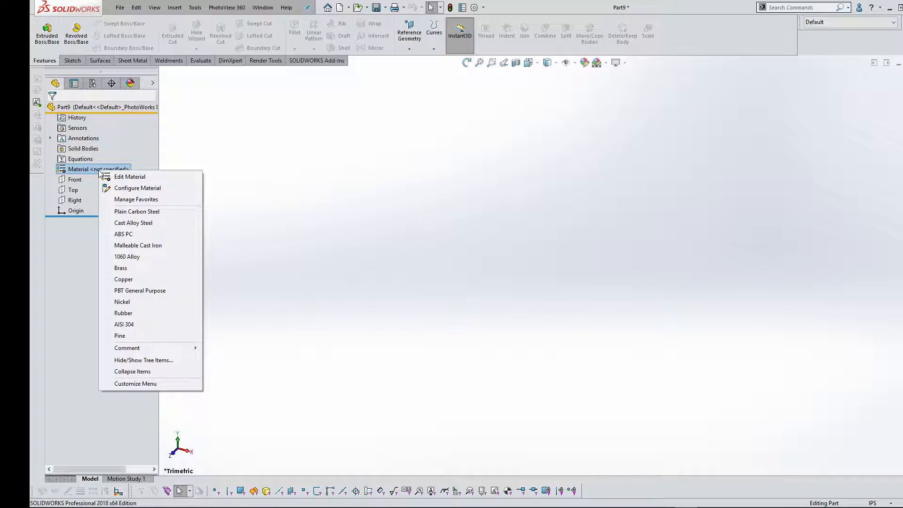
left_click(131, 211)
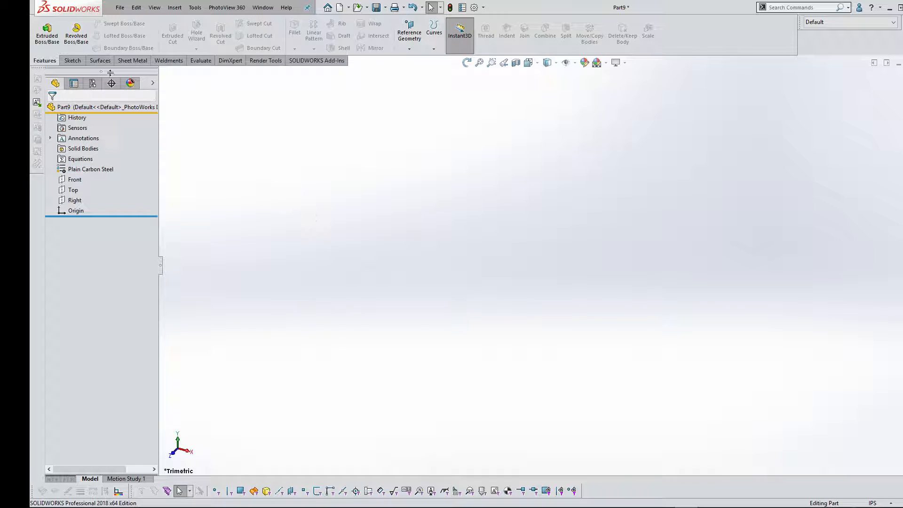
Start an extruded boss on the Front plane and sketch a center rectangle about 5 by 4 inches centred on the origin
left_click(47, 33)
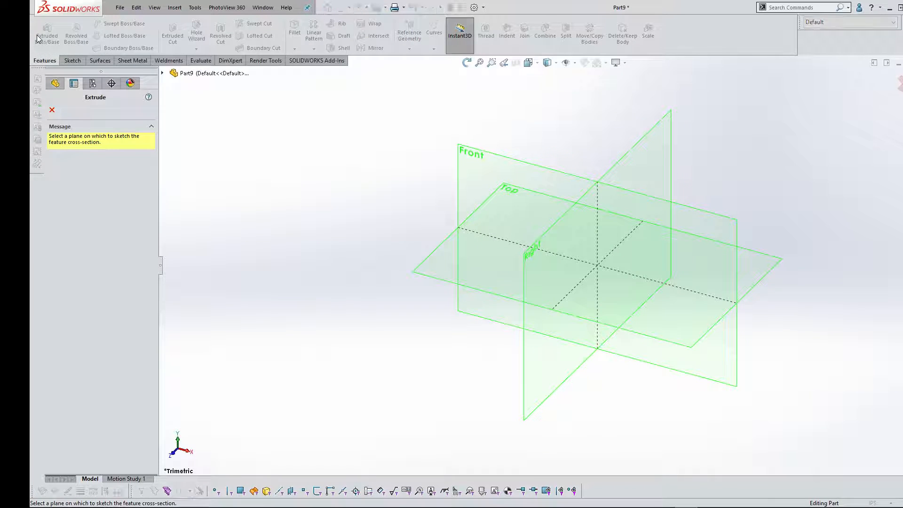
left_click(471, 174)
left_click(93, 36)
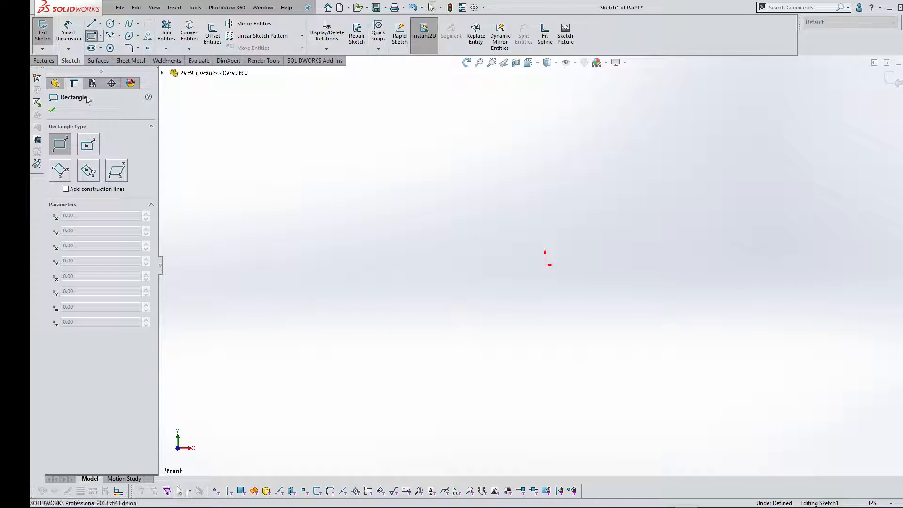
left_click(88, 144)
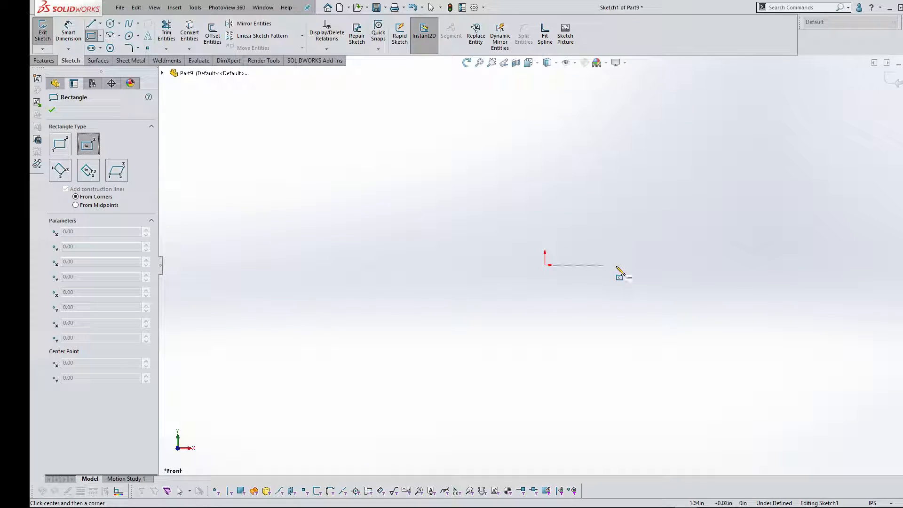
left_click(545, 265)
left_click(660, 173)
Dimension the rectangle 4 inches high and 6 inches wide, and exit the sketch
left_click(69, 32)
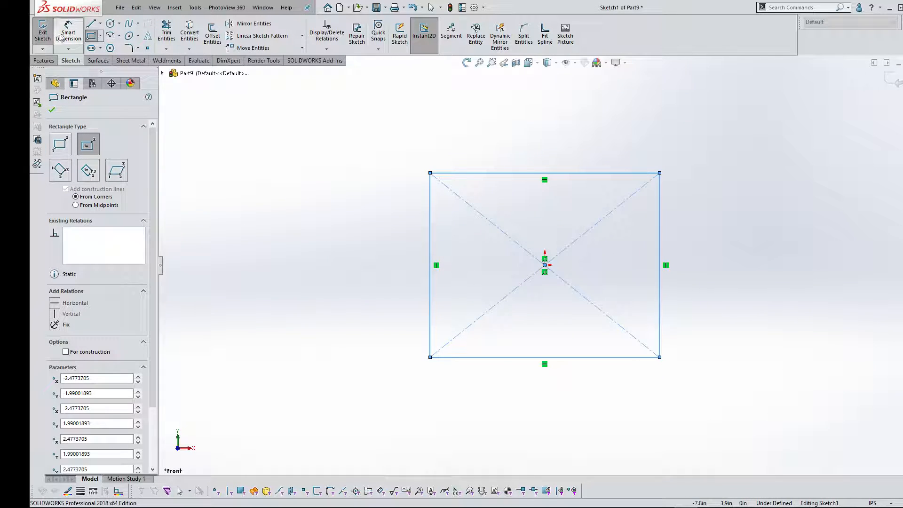
left_click(431, 278)
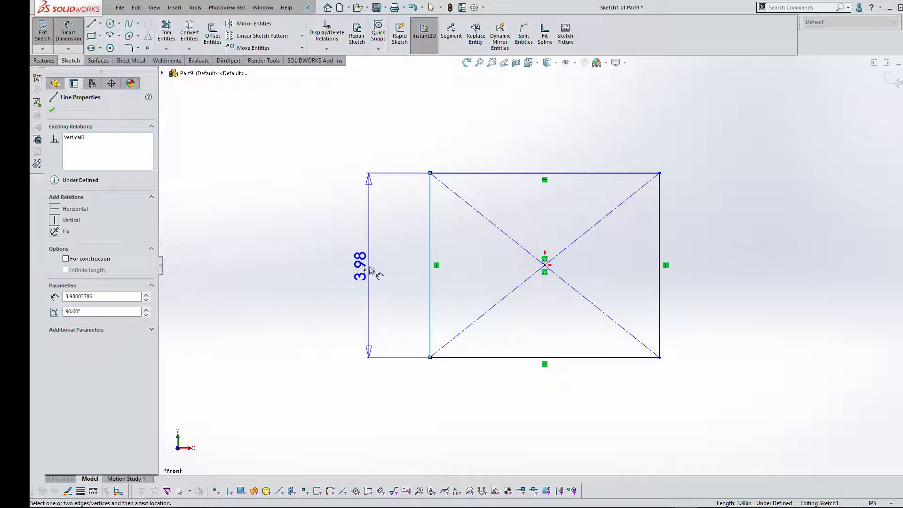
left_click(371, 270)
type("4")
key("Return")
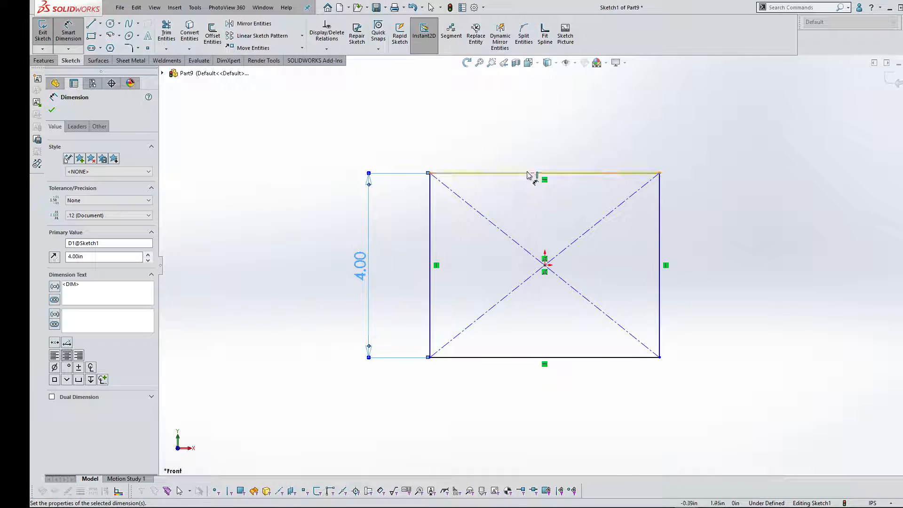
left_click(531, 173)
left_click(533, 144)
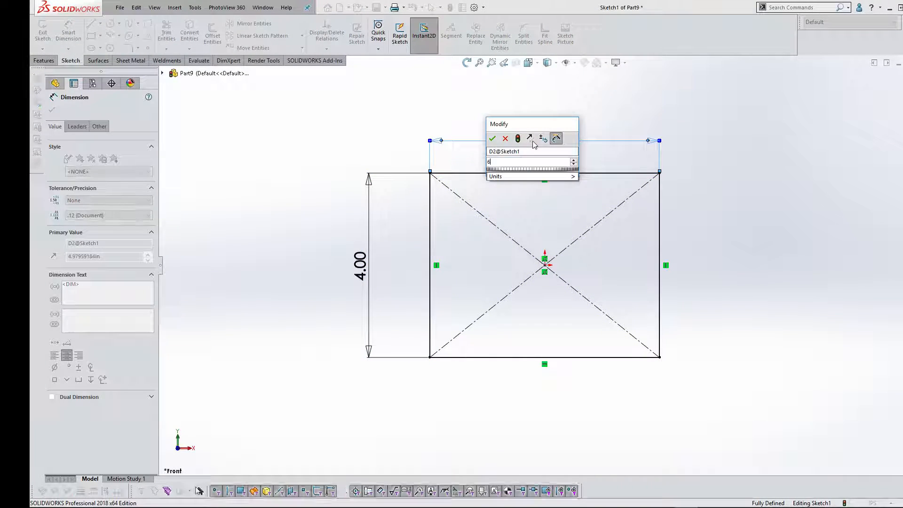
type("6")
key("Return")
left_click(889, 80)
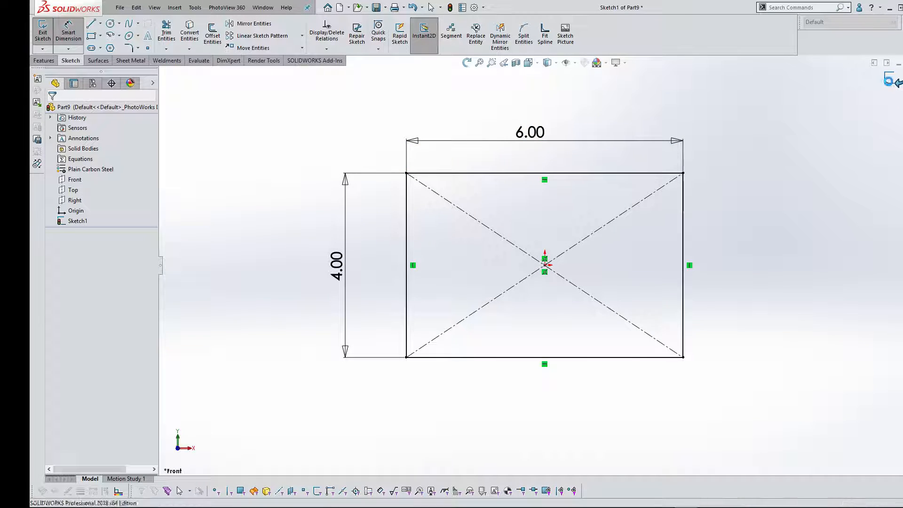
Extrude the rectangle 2 inches deep and review the part's custom properties
type("2")
key("Return")
left_click(52, 110)
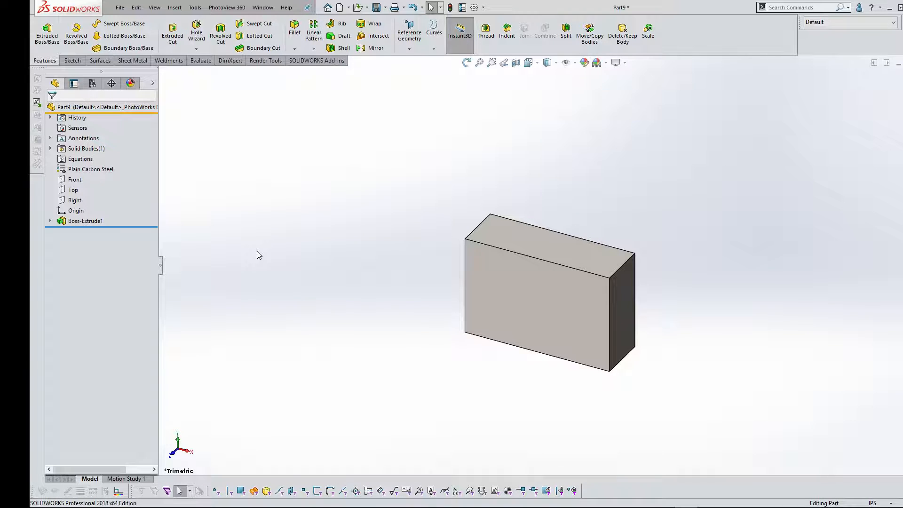
key("p")
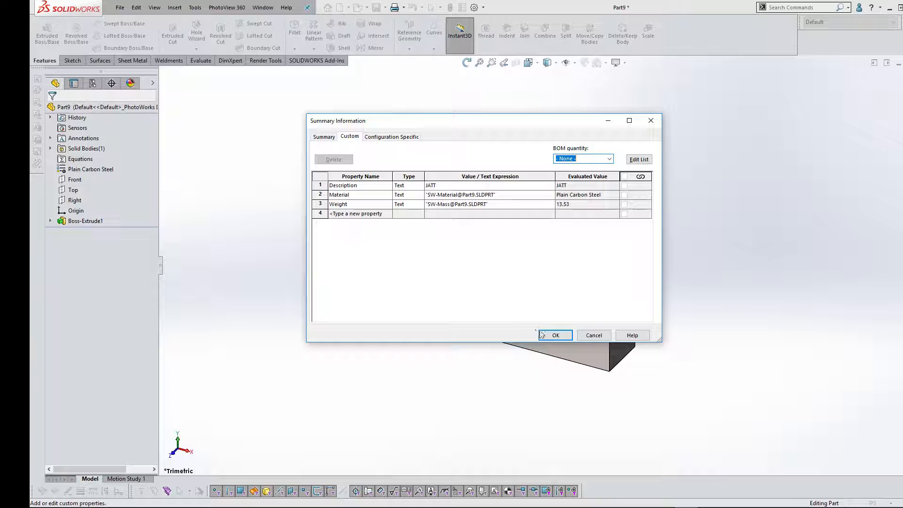
left_click(556, 335)
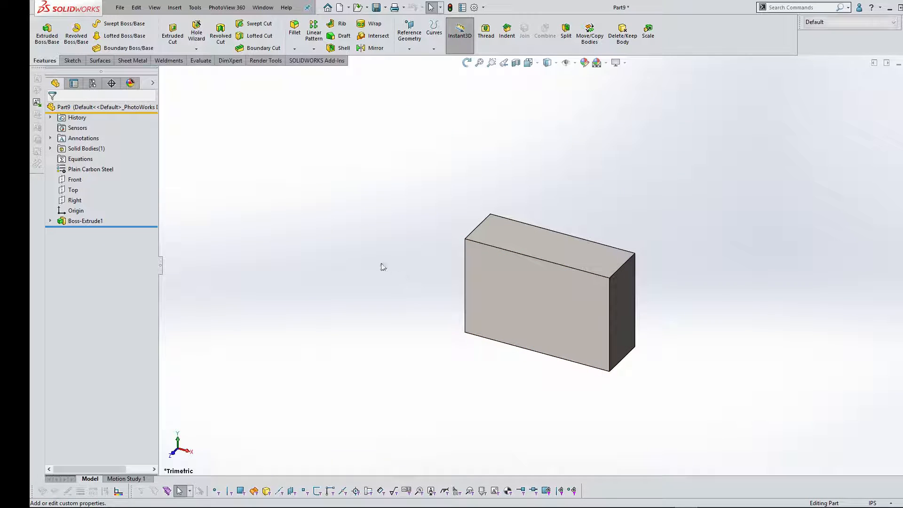
Save the part to the Desktop as JATT-TEST1
left_click(376, 7)
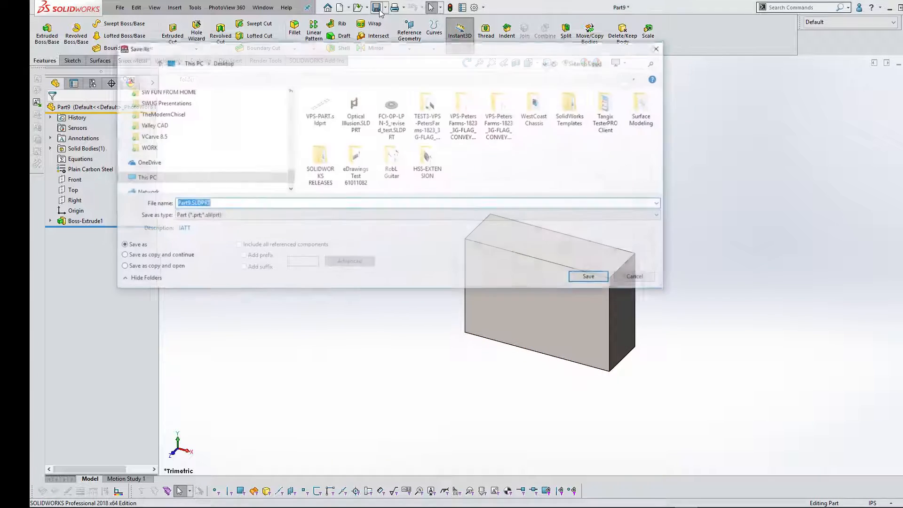
type("JATT-")
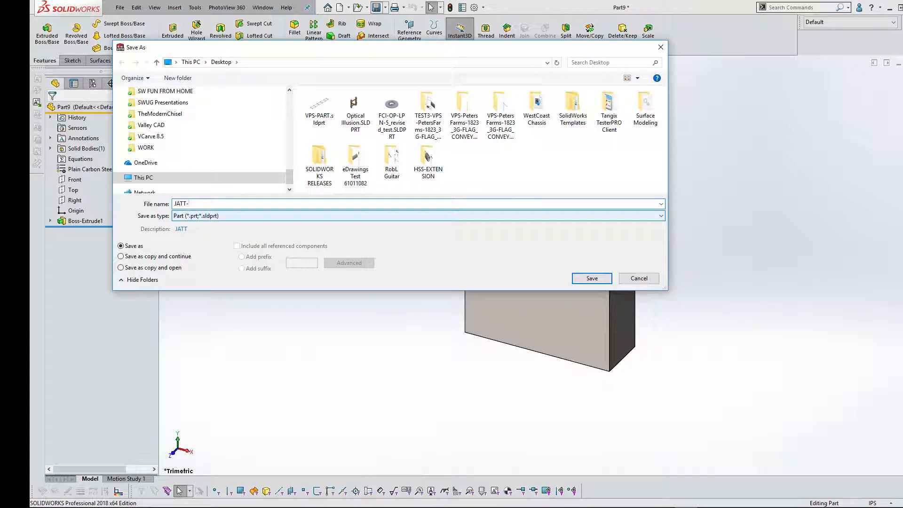
type("TEST1")
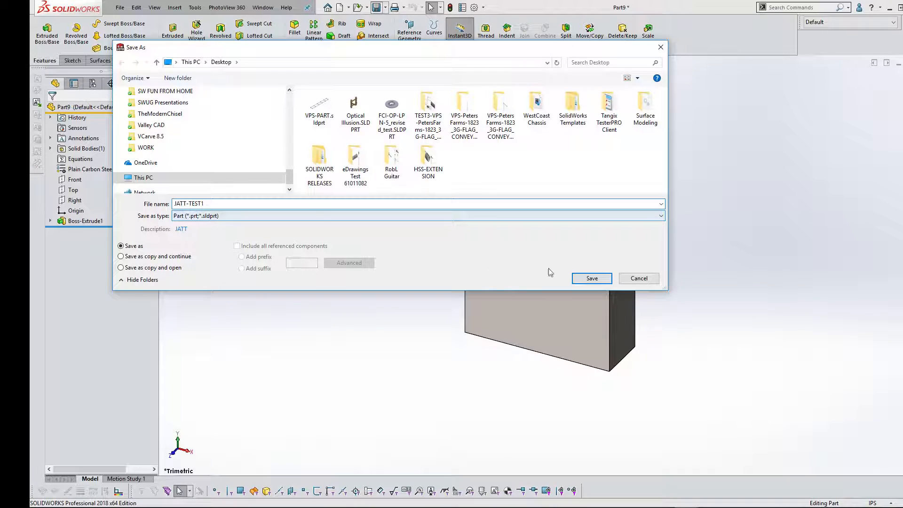
left_click(592, 278)
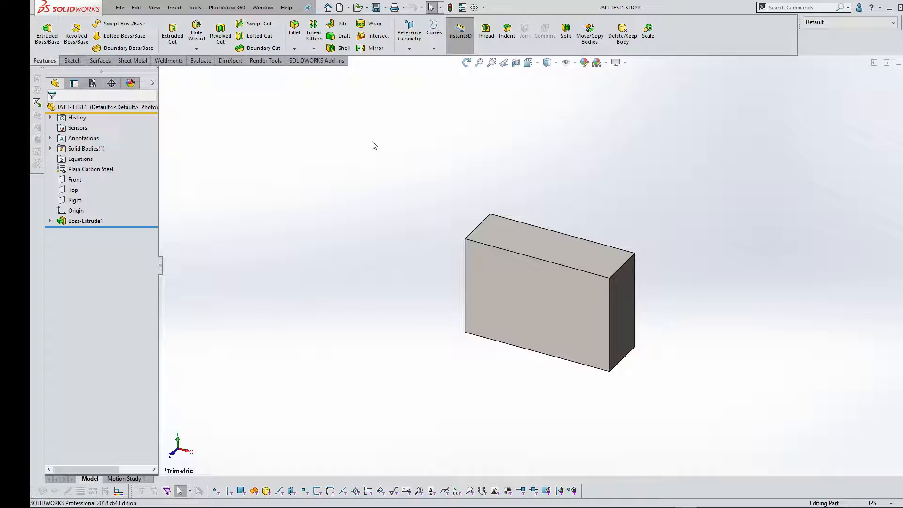
Create a drawing from the part using the Tutorial template named draw
left_click(120, 7)
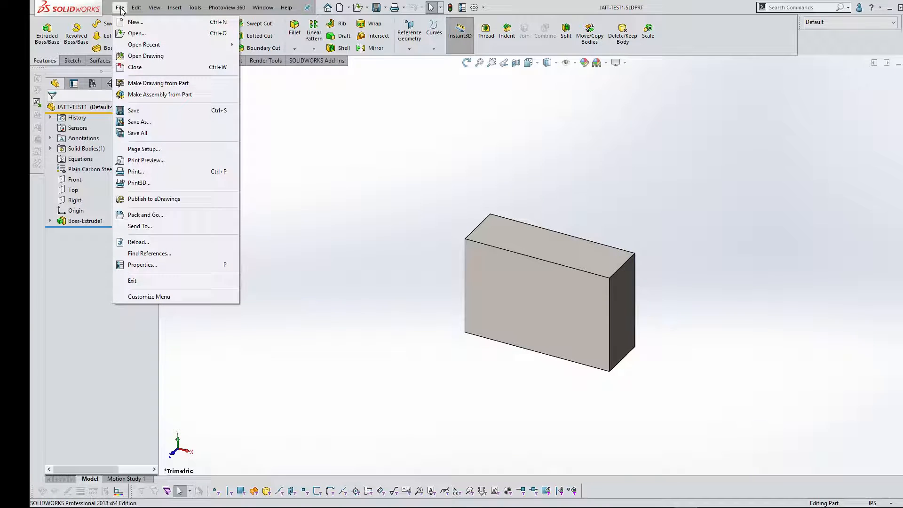
left_click(158, 83)
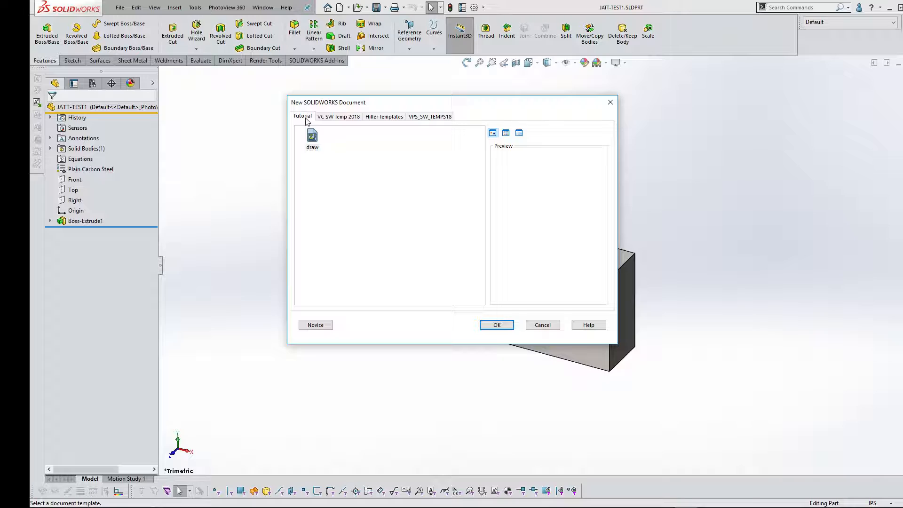
left_click(313, 140)
left_click(501, 324)
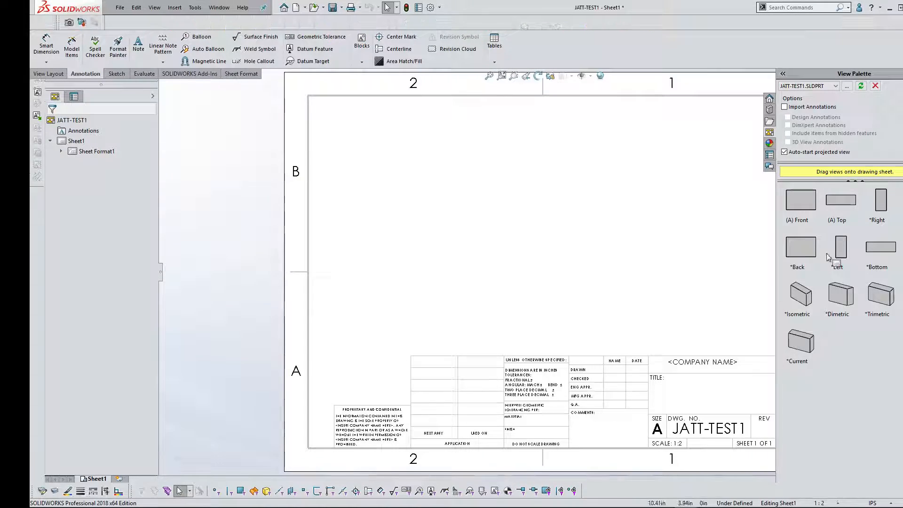
Place only the block's Front view on the upper part of the sheet and shift it slightly toward the sheet's centre
left_click(803, 202)
left_click_drag(803, 208, 478, 208)
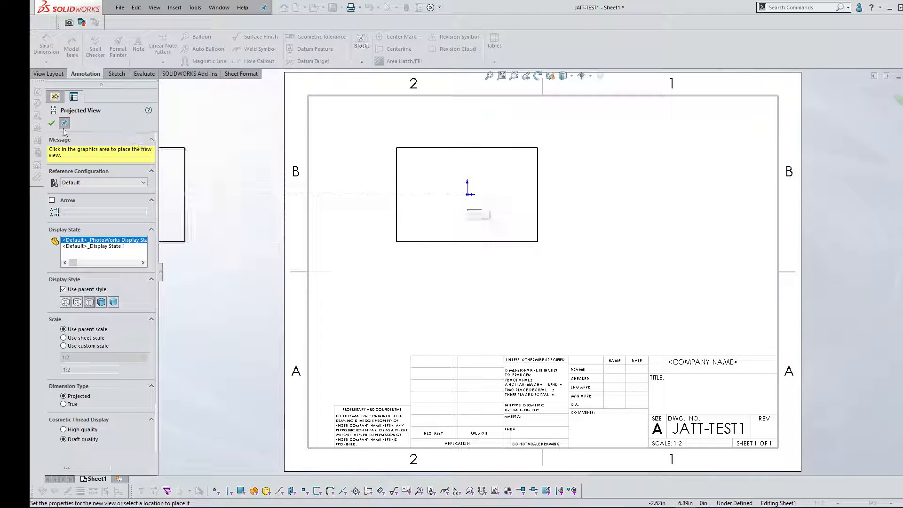
key("Escape")
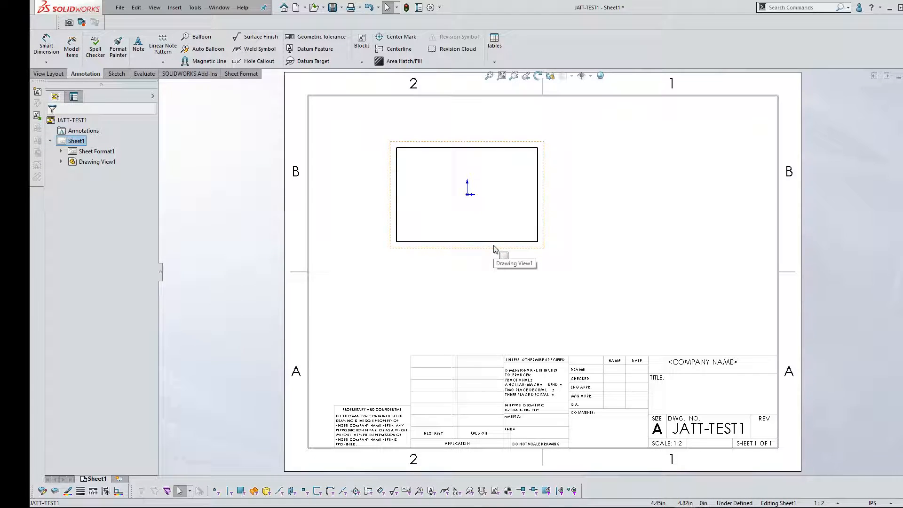
left_click_drag(494, 249, 514, 264)
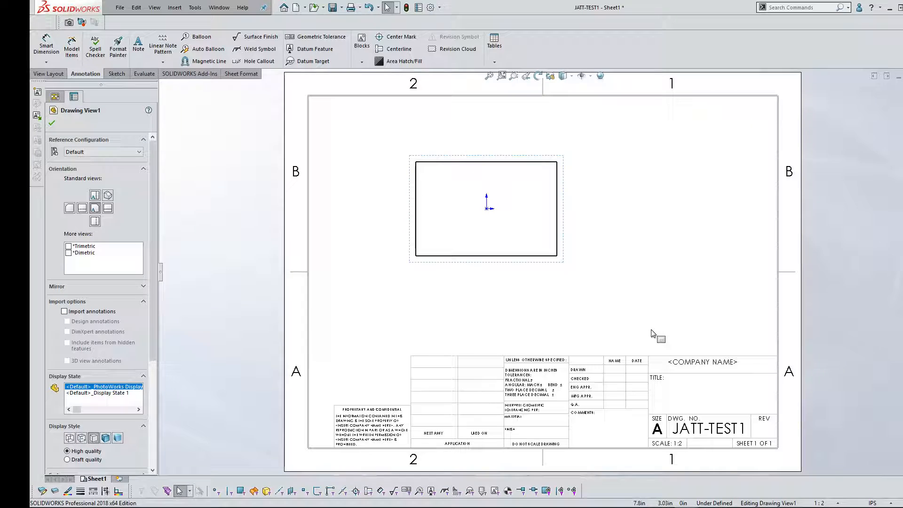
Examine the title block's material and finish cells and switch the drawing to editing the sheet format
scroll(654, 343, "up", 1)
scroll(649, 348, "down", 3)
scroll(566, 391, "down", 4)
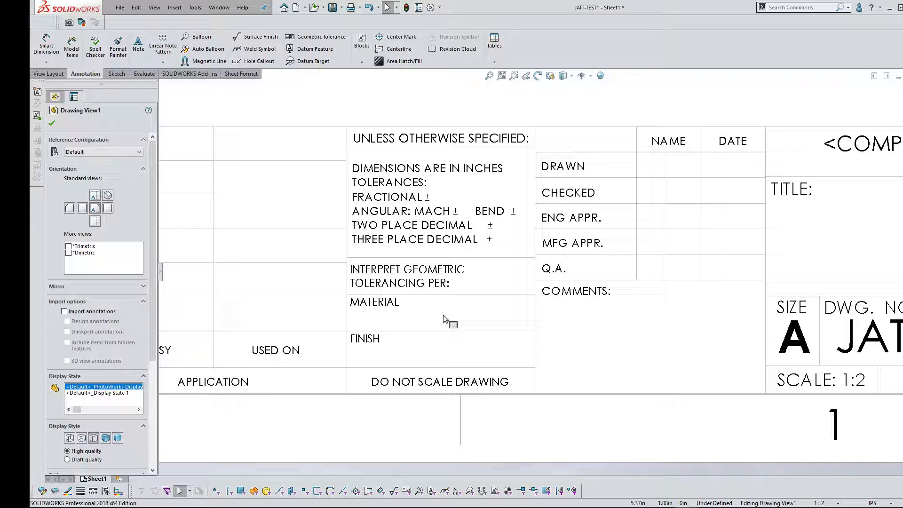
scroll(438, 291, "up", 2)
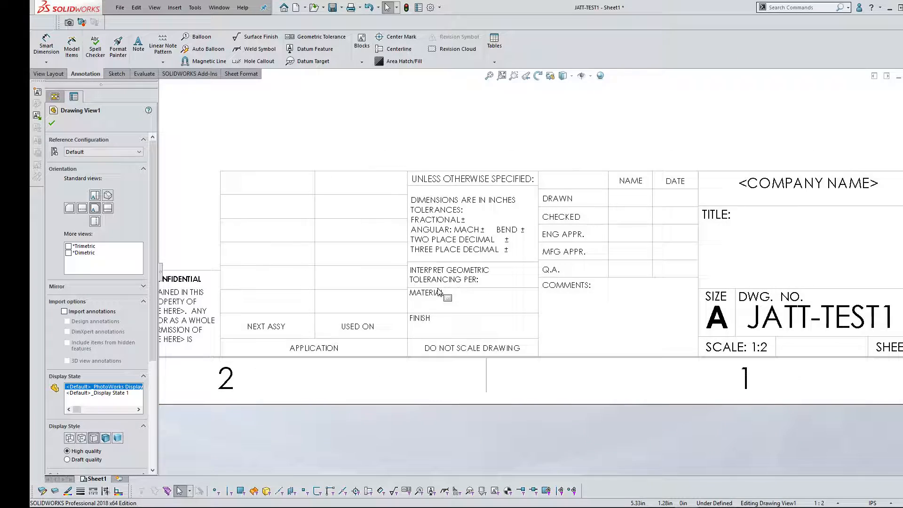
scroll(438, 292, "up", 2)
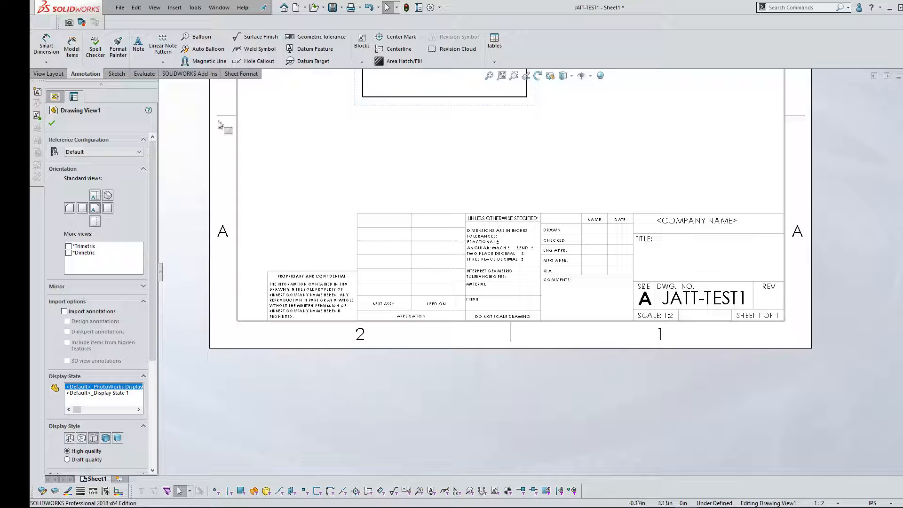
left_click(241, 73)
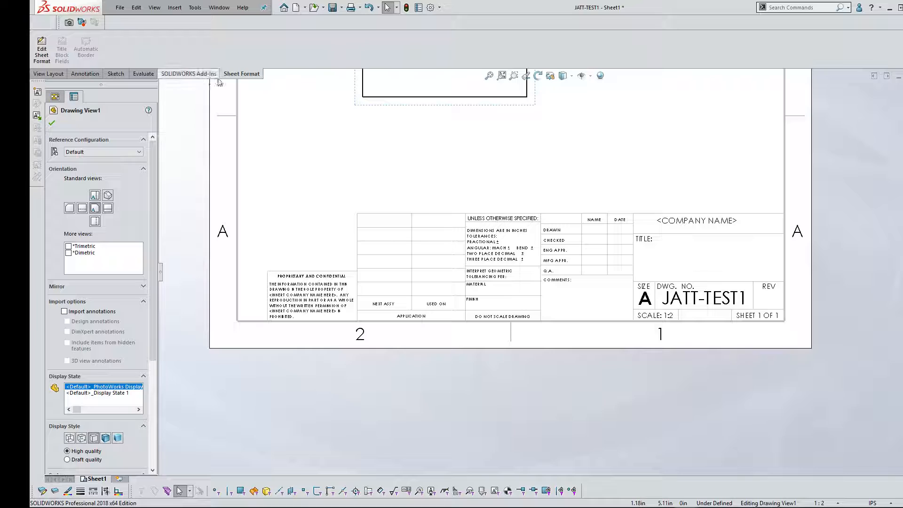
left_click(41, 50)
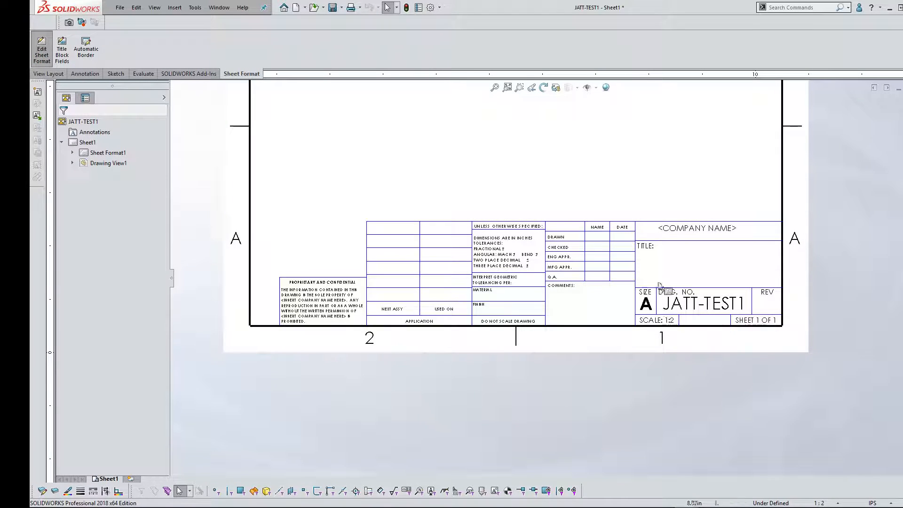
scroll(670, 306, "down", 2)
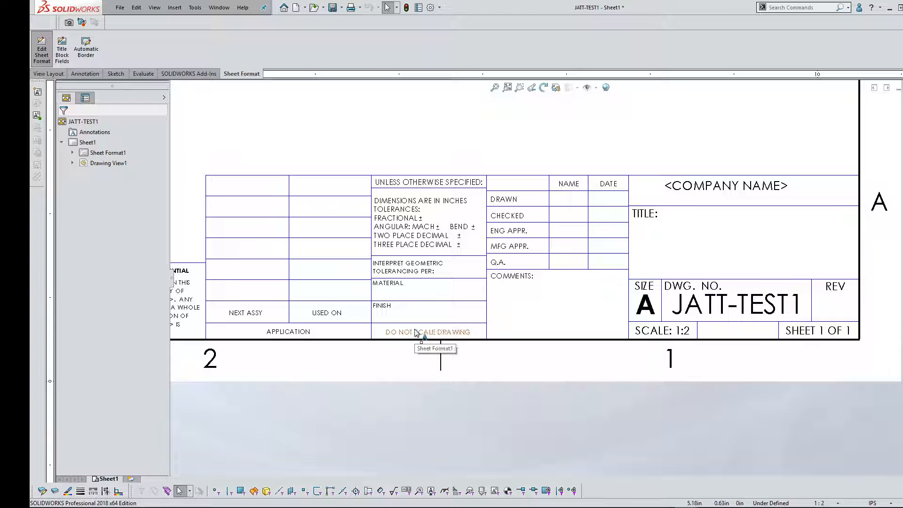
scroll(403, 275, "down", 1)
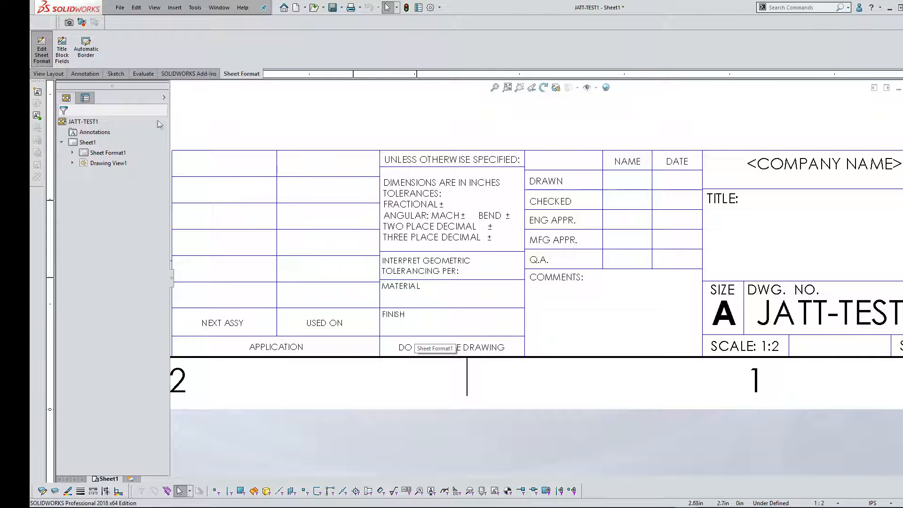
Start a new note without a leader just below the title block
left_click(78, 73)
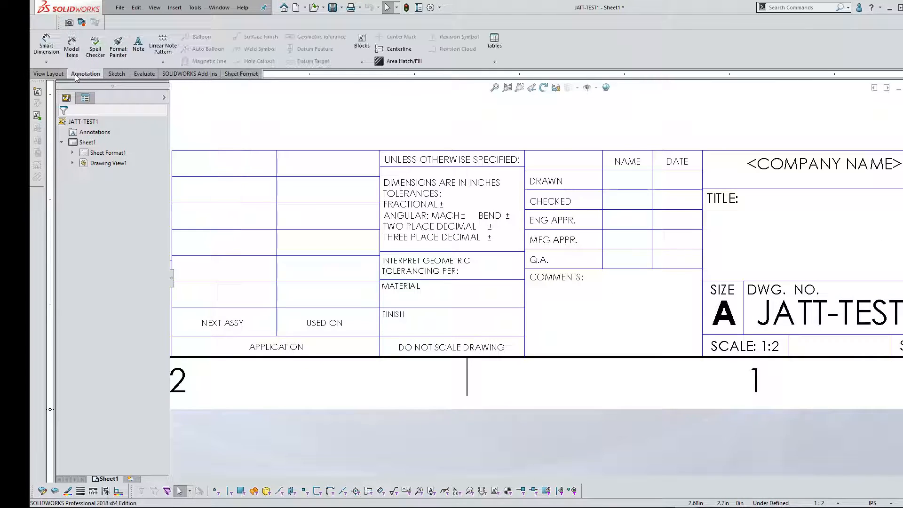
left_click(136, 59)
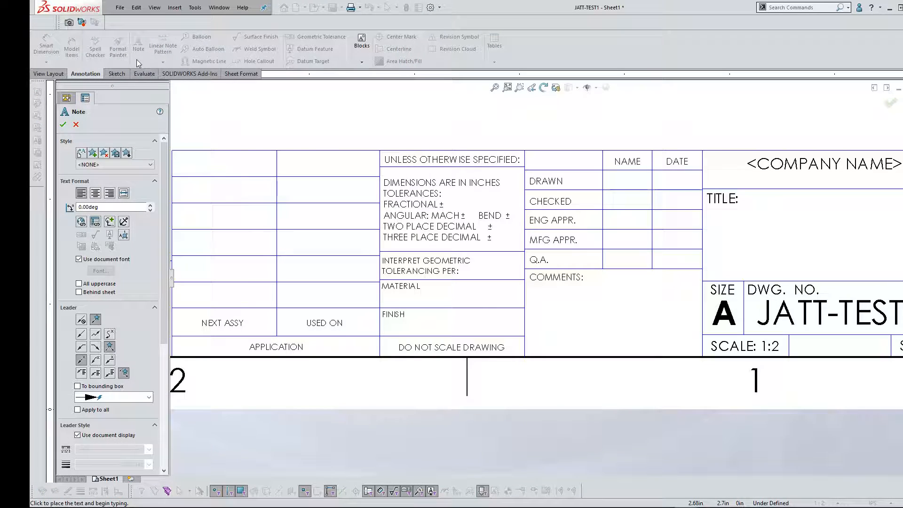
left_click(507, 382)
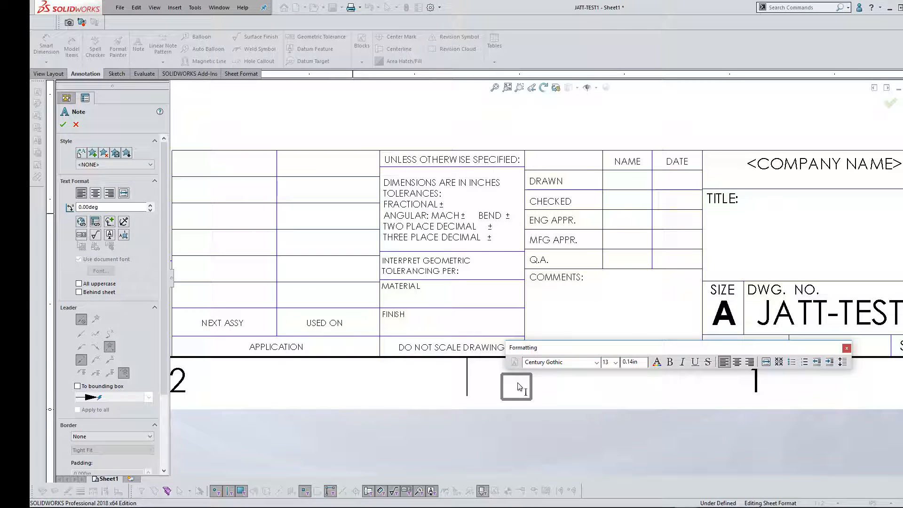
type("PLAIN CARBON")
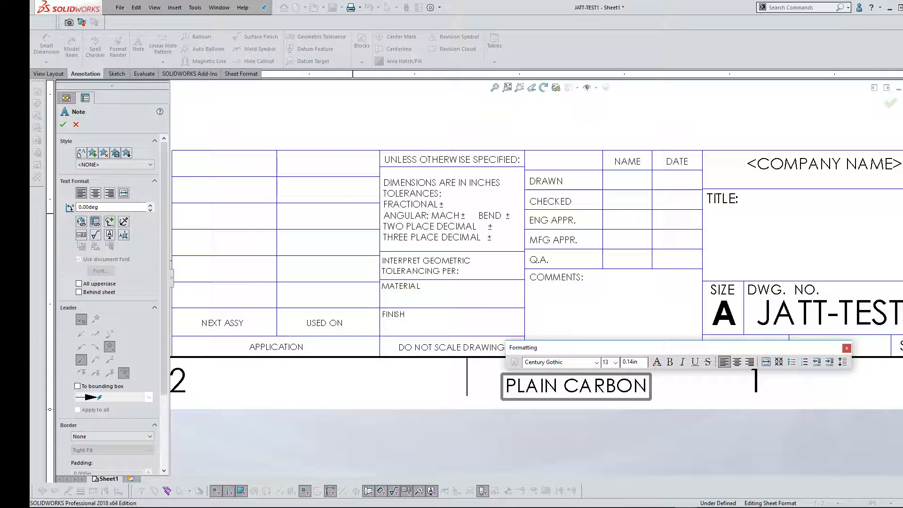
key("BackSpace")
key("BackSpace")
key("BackSpace")
key("BackSpace")
key("BackSpace")
key("BackSpace")
key("BackSpace")
key("BackSpace")
key("BackSpace")
key("BackSpace")
key("BackSpace")
key("BackSpace")
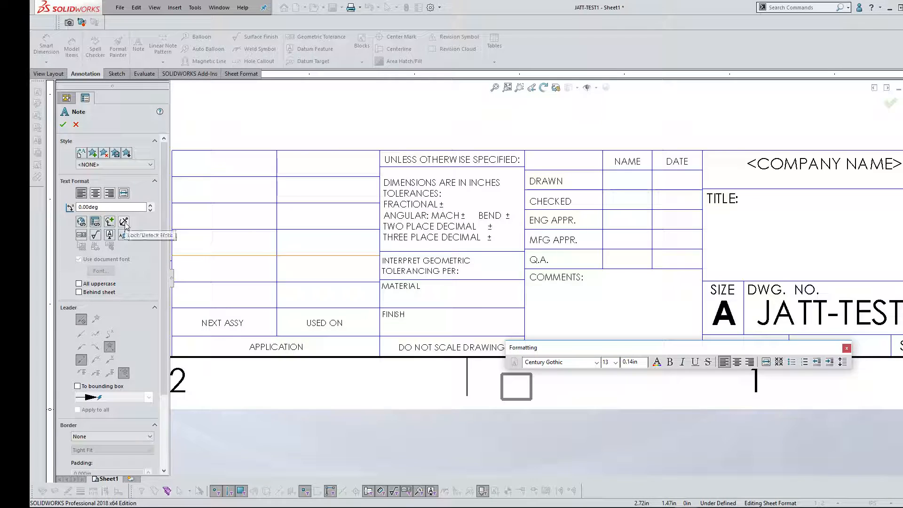
Link the empty note to the Material property of the model in the drawing view and finish placing notes
left_click(95, 222)
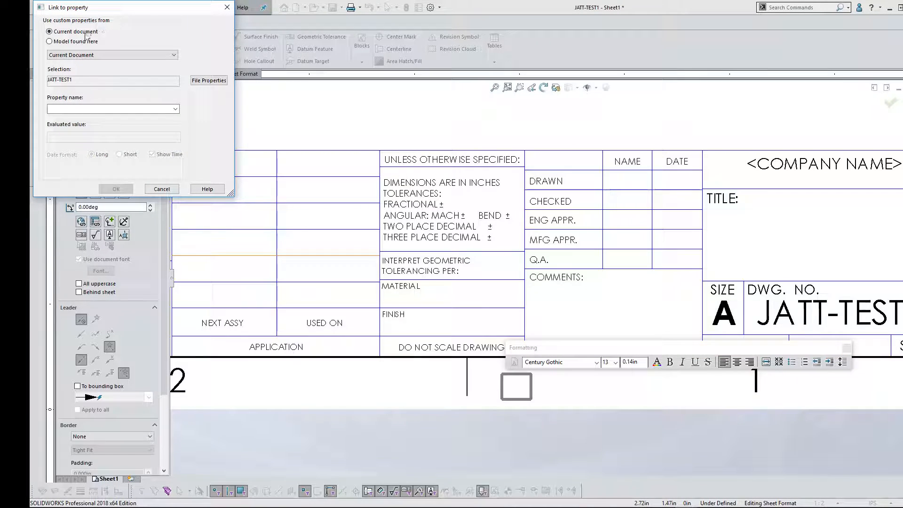
left_click(73, 43)
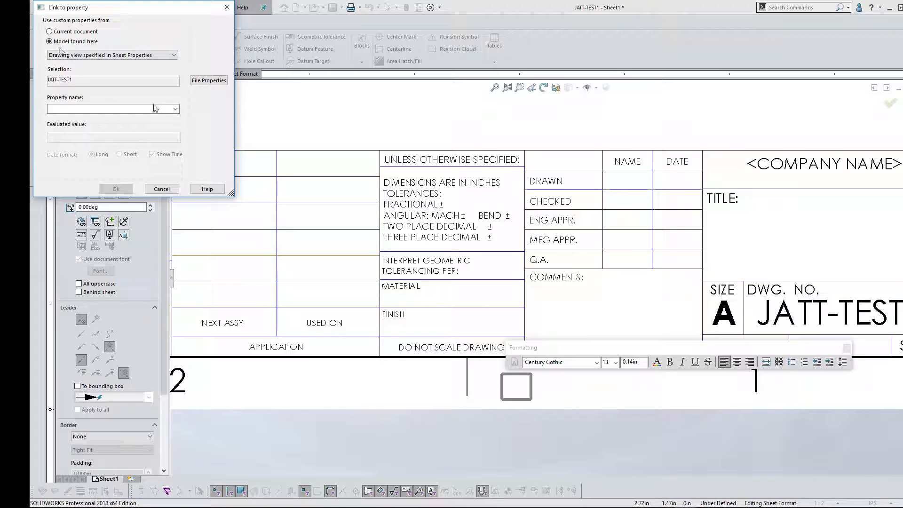
left_click(174, 110)
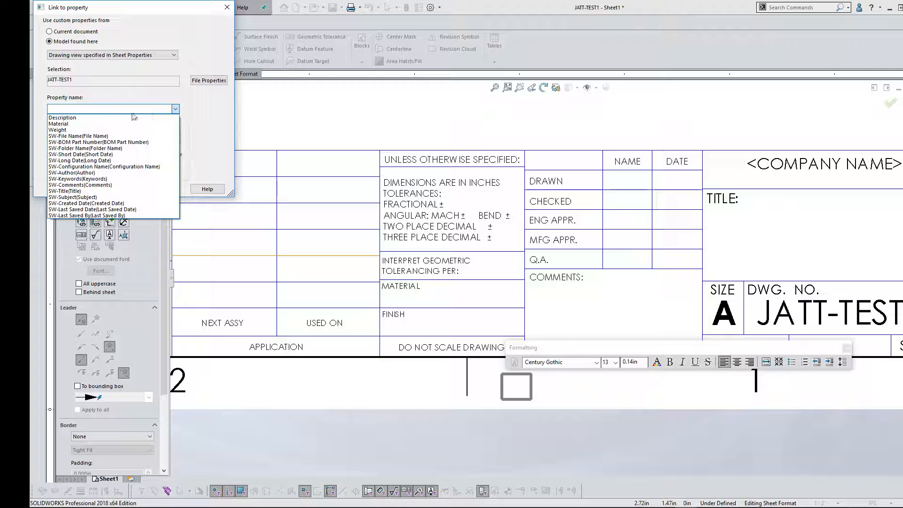
left_click(67, 124)
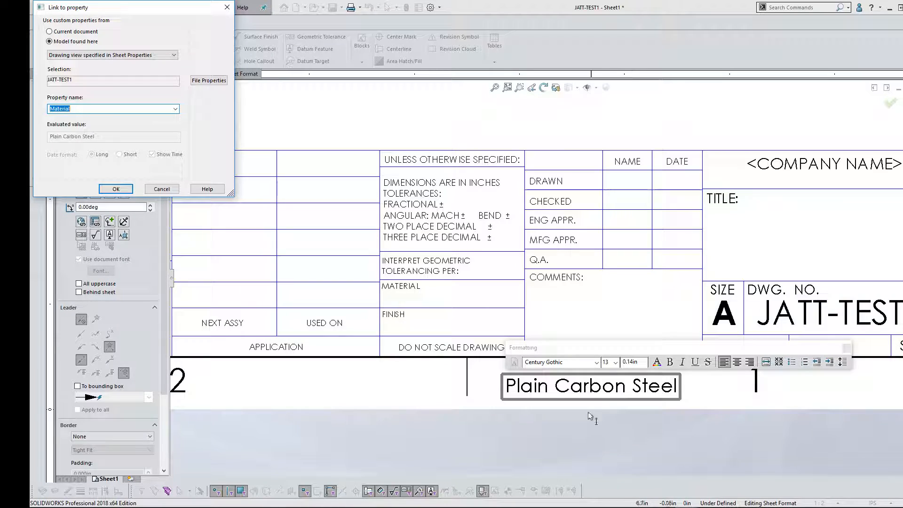
left_click(116, 188)
left_click(535, 412)
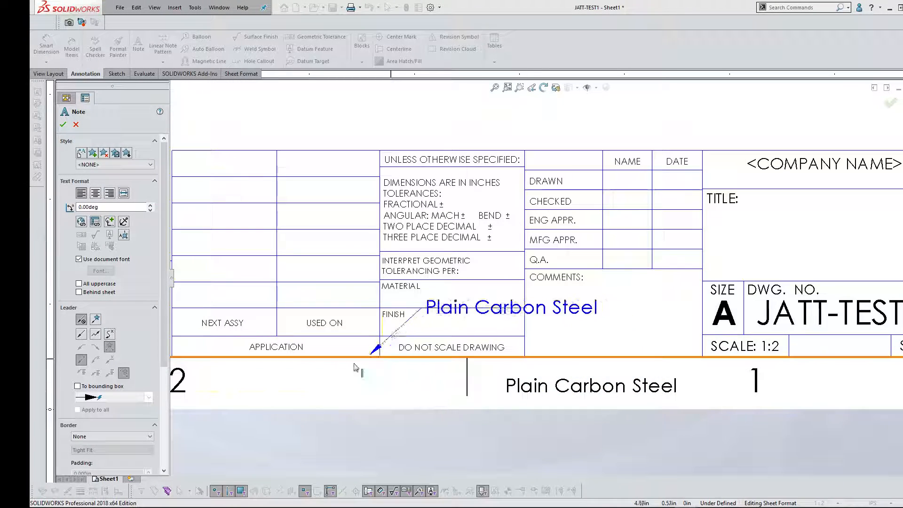
key("Escape")
Move the linked material note into the MATERIAL cell of the title block
left_click(592, 387)
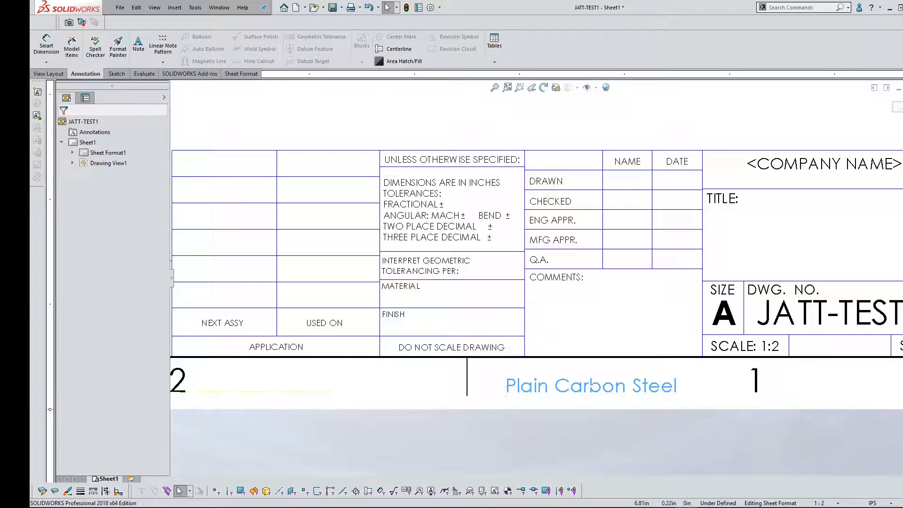
left_click_drag(591, 387, 465, 299)
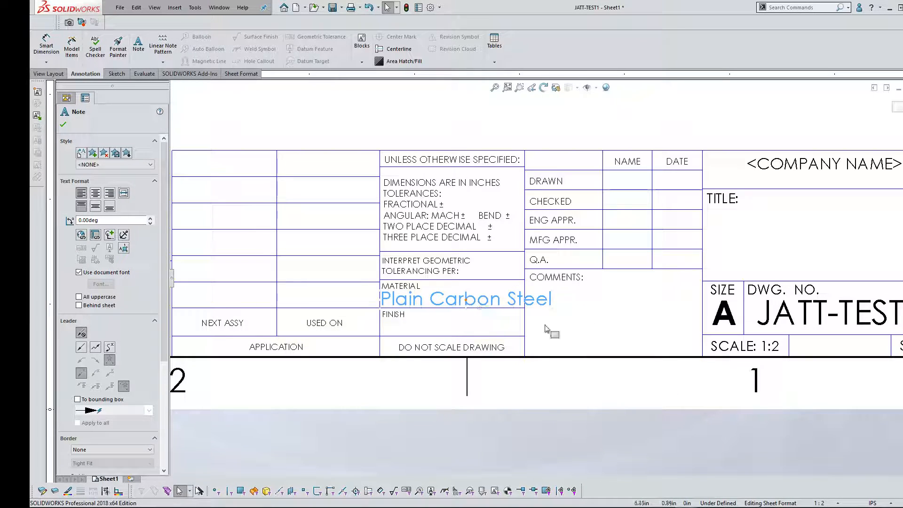
left_click(582, 395)
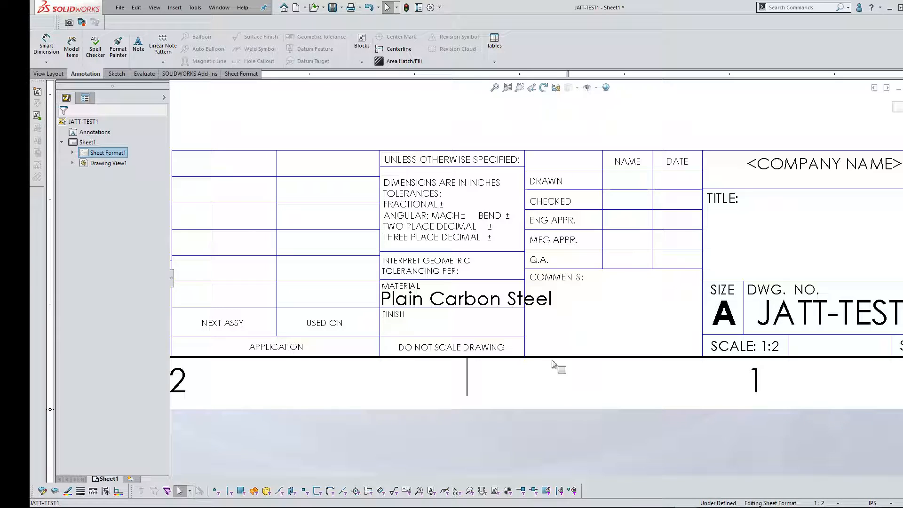
Set the font size of the linked material note in the title block to 10
double_click(465, 301)
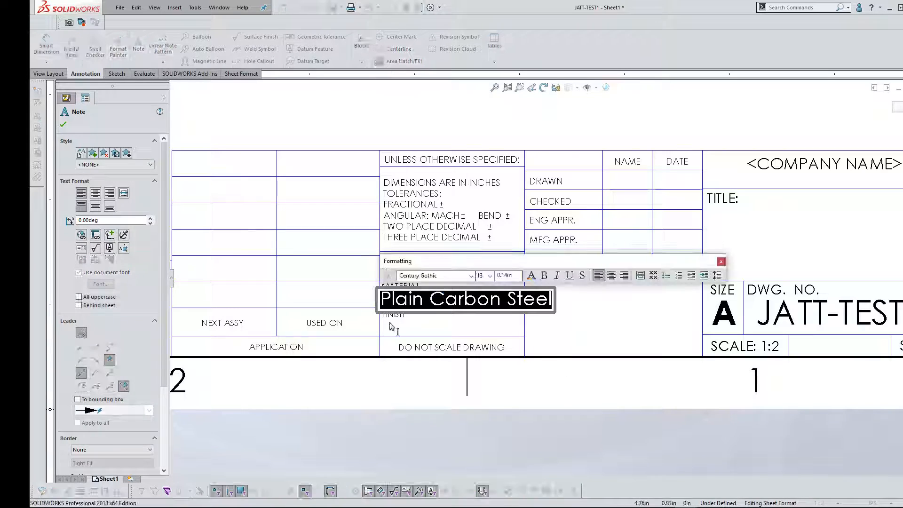
left_click(490, 276)
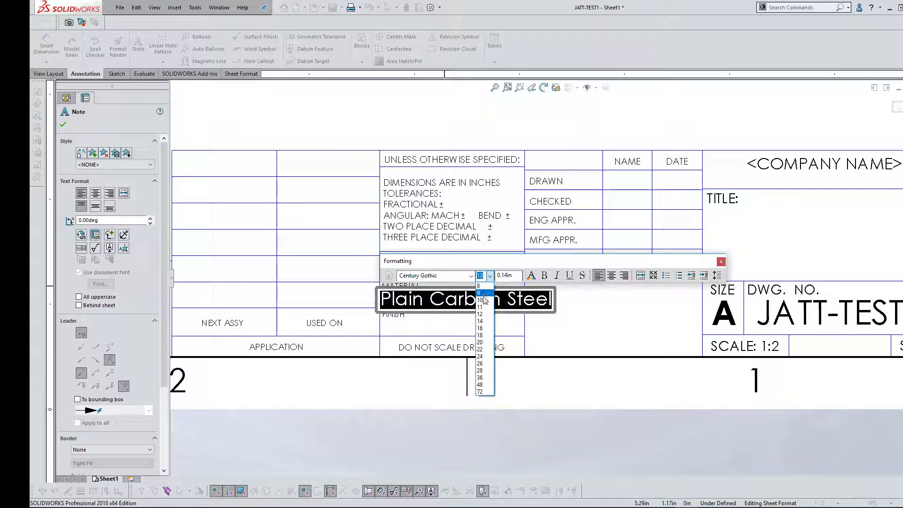
left_click(485, 297)
left_click(552, 402)
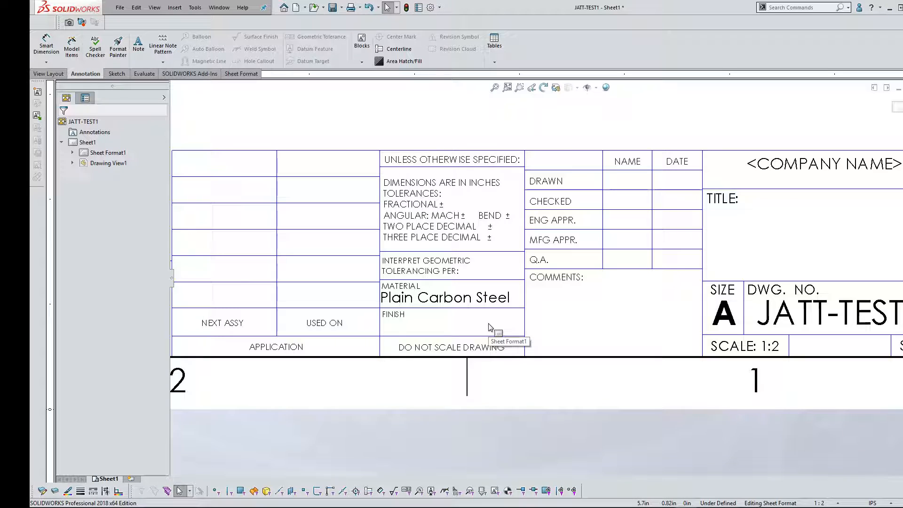
Finish editing the sheet format and return to the drawing sheet
scroll(489, 327, "up", 2)
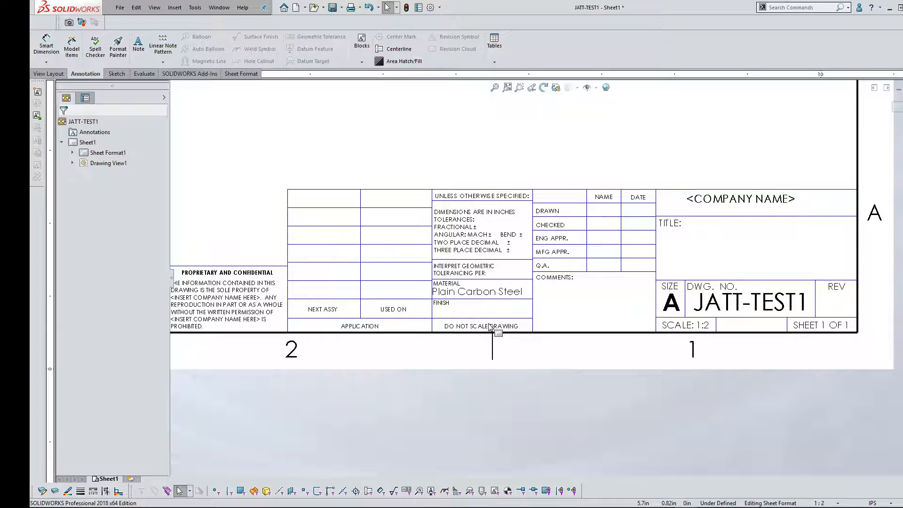
scroll(461, 292, "up", 2)
scroll(461, 296, "down", 1)
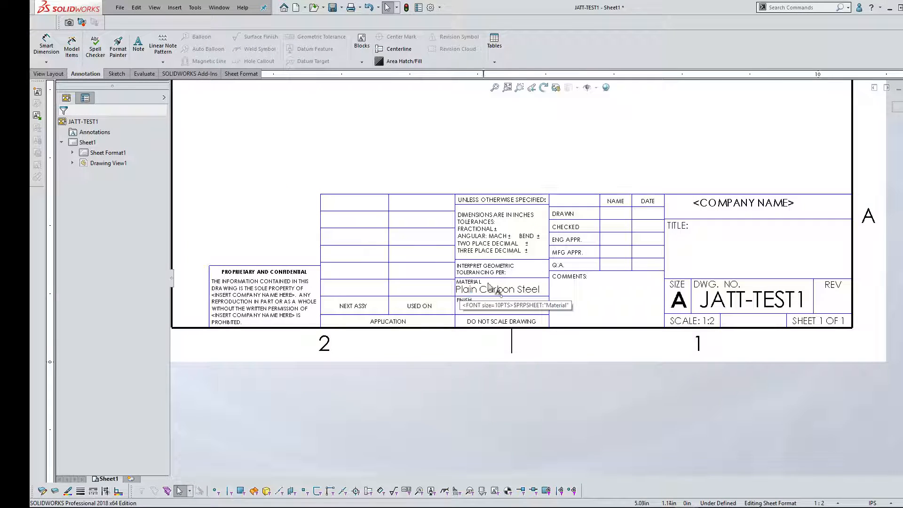
scroll(636, 240, "down", 2)
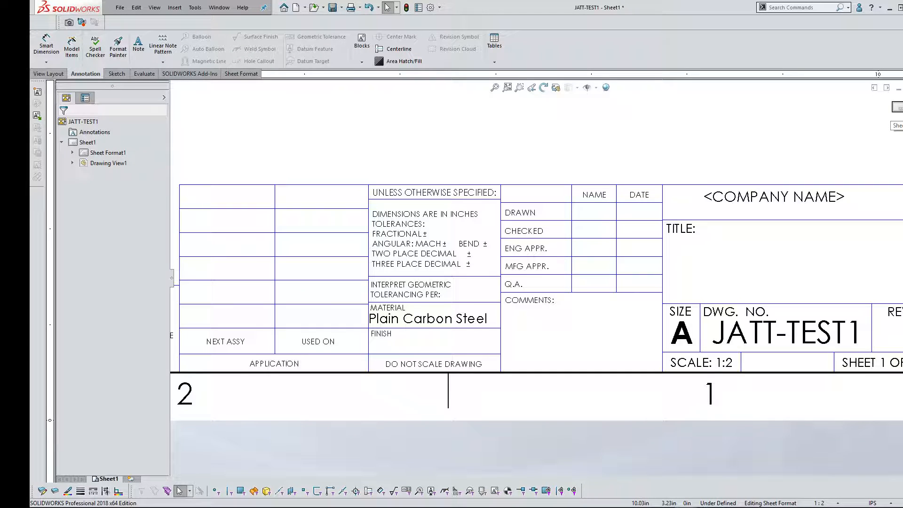
left_click(896, 108)
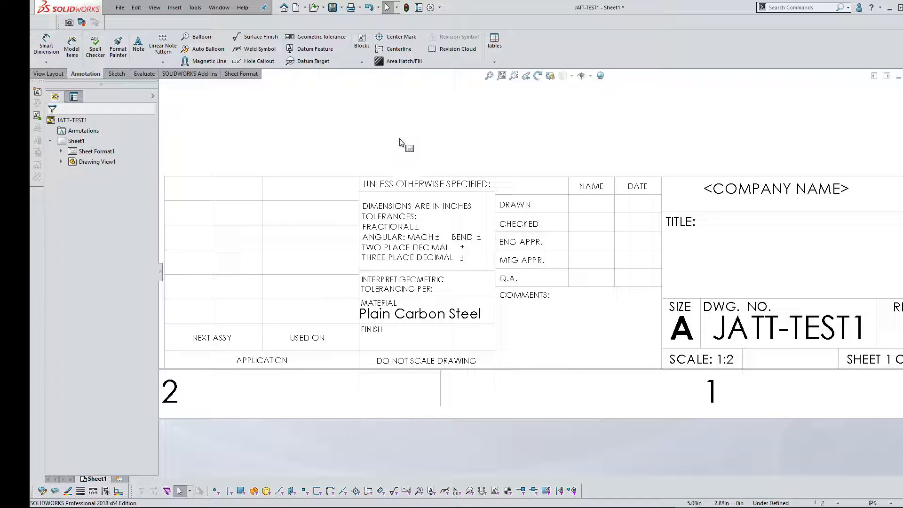
Open the drawing's file properties and add a custom text property named DRAWN
left_click(418, 8)
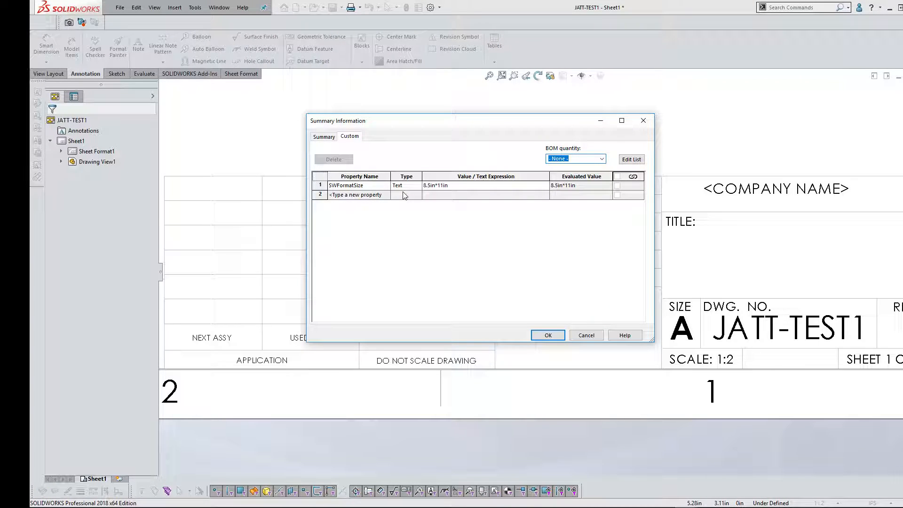
left_click(370, 195)
left_click_drag(426, 125, 237, 91)
left_click(196, 160)
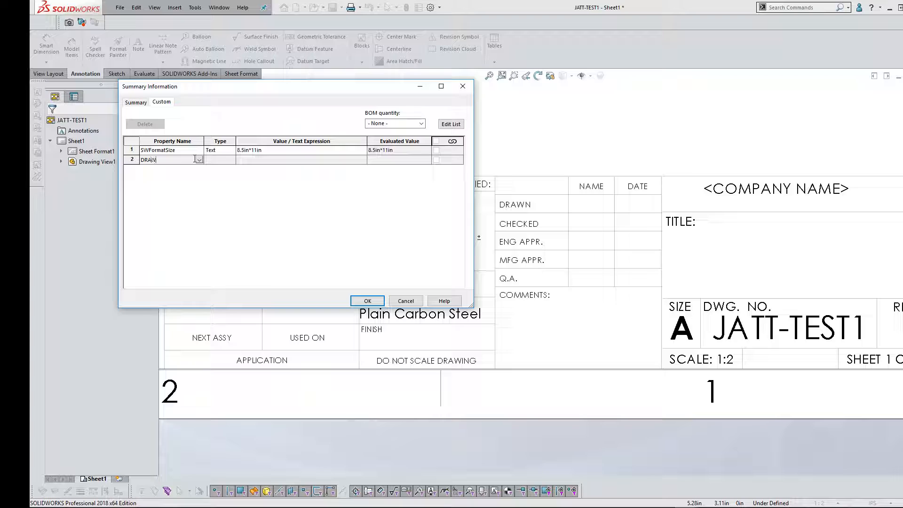
type("DRAWN")
key("Tab")
key("Tab")
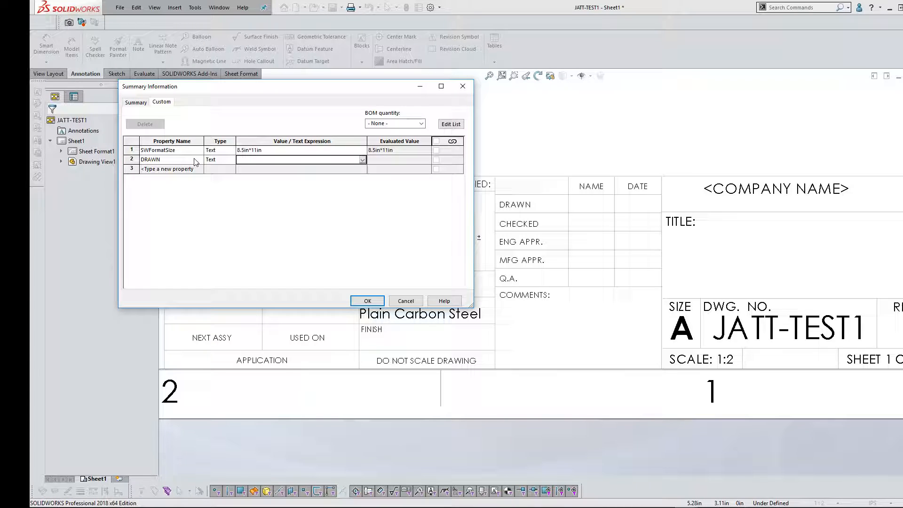
Add three more custom properties to the drawing, named DRAWND, CHECKED and CHECKEDD
left_click(175, 169)
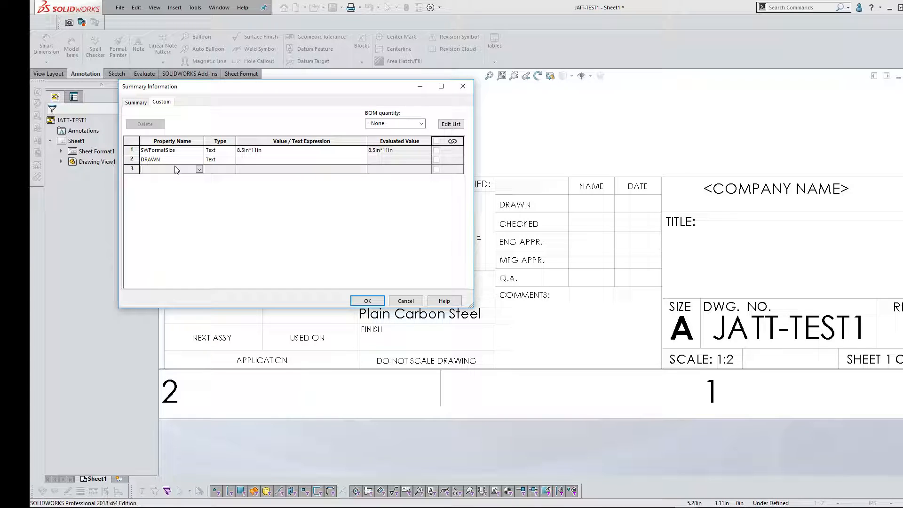
type("DRAWND")
key("Tab")
key("Tab")
left_click(187, 180)
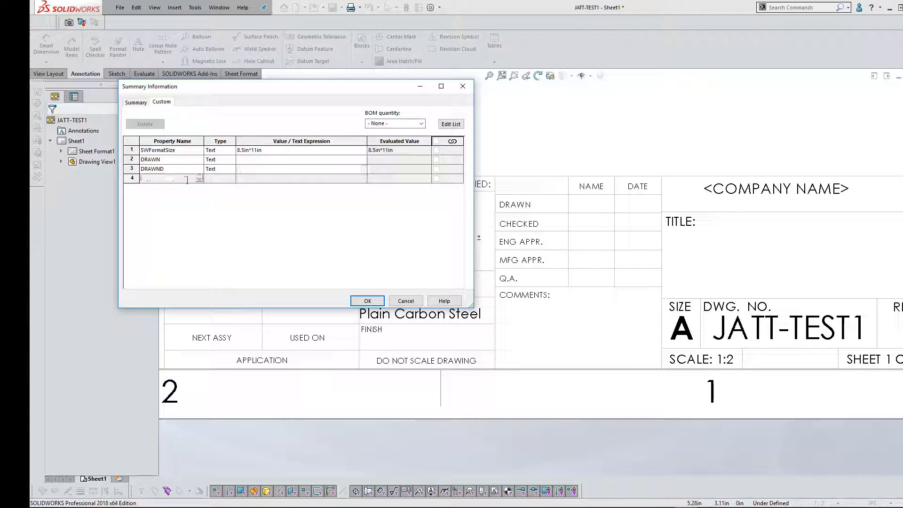
type("CHECKED")
key("Tab")
key("Tab")
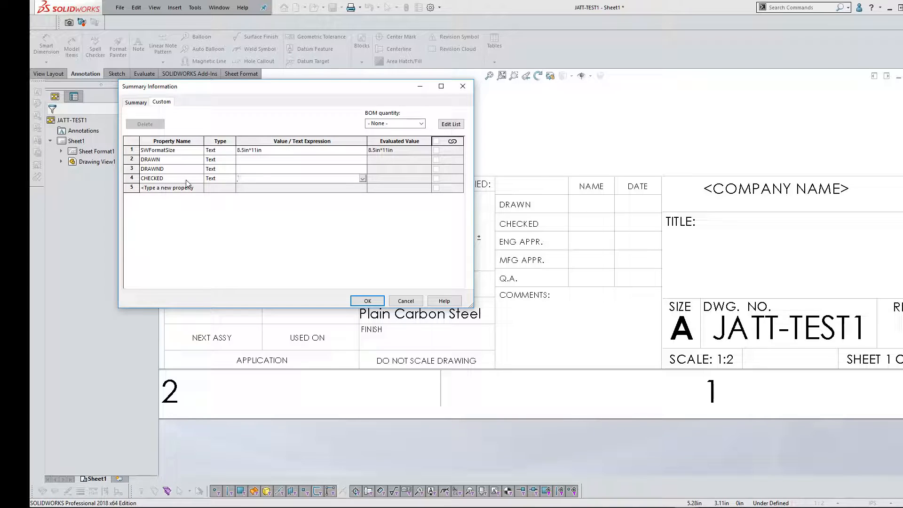
left_click(179, 188)
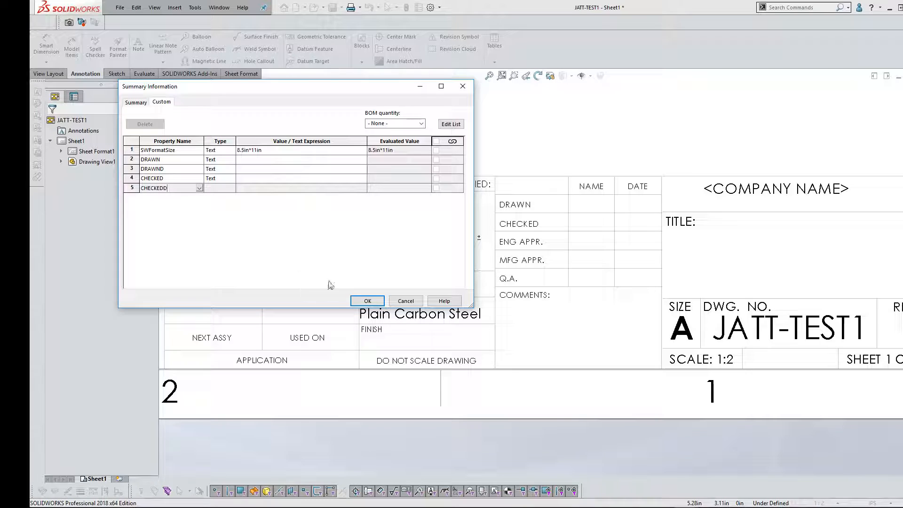
Set DRAWN and CHECKED to PE, set DRAWND and CHECKEDD to 9/6/18, and accept the file properties
left_click(265, 160)
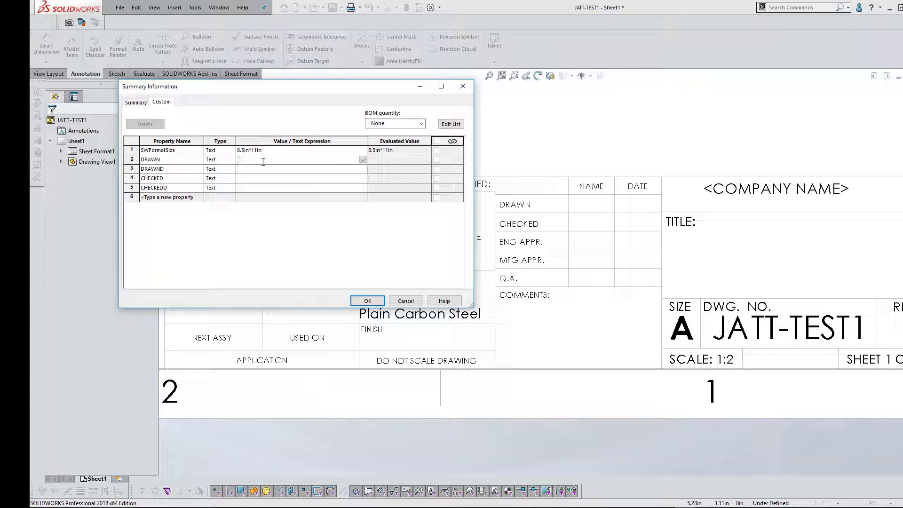
left_click(249, 168)
left_click(249, 180)
left_click(246, 189)
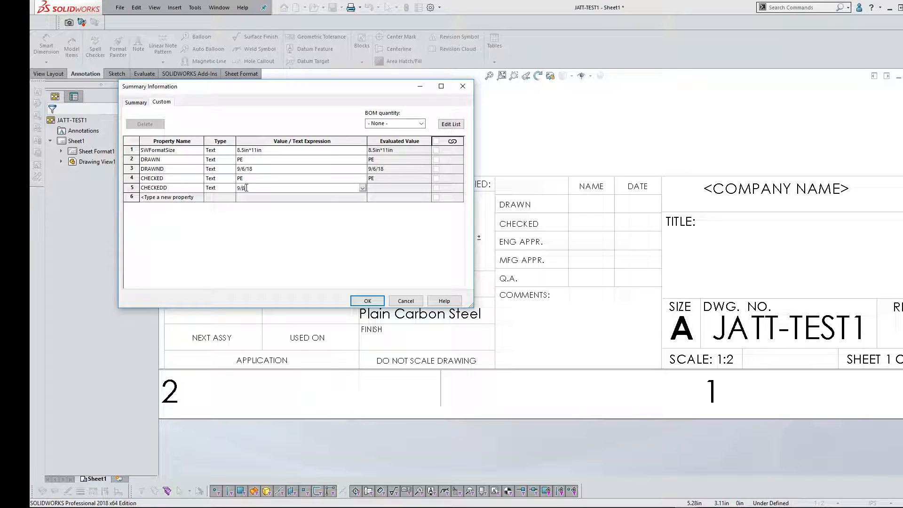
type("9/6/18")
key("Return")
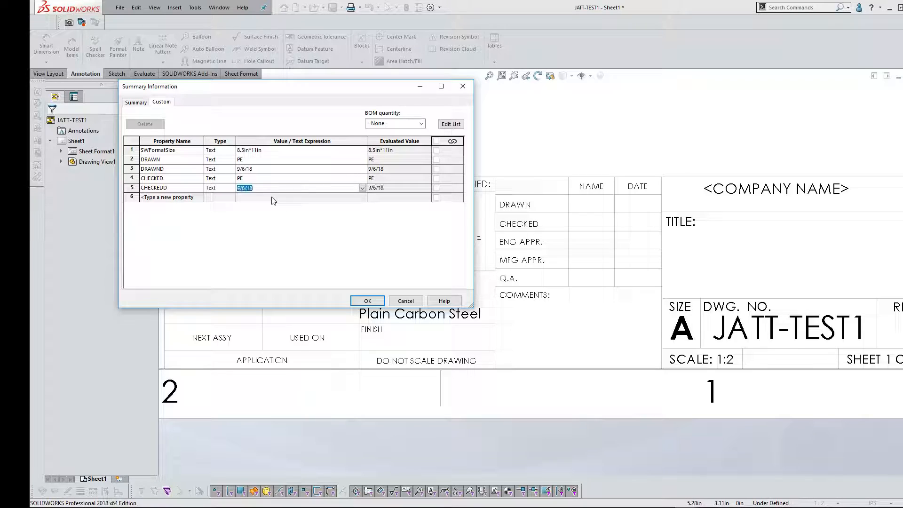
left_click(367, 301)
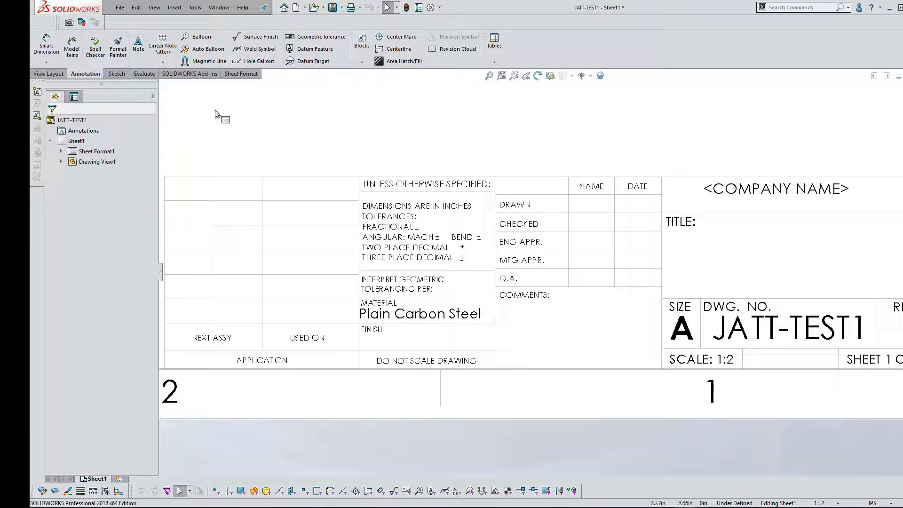
Switch the drawing back to editing the sheet format
left_click(241, 74)
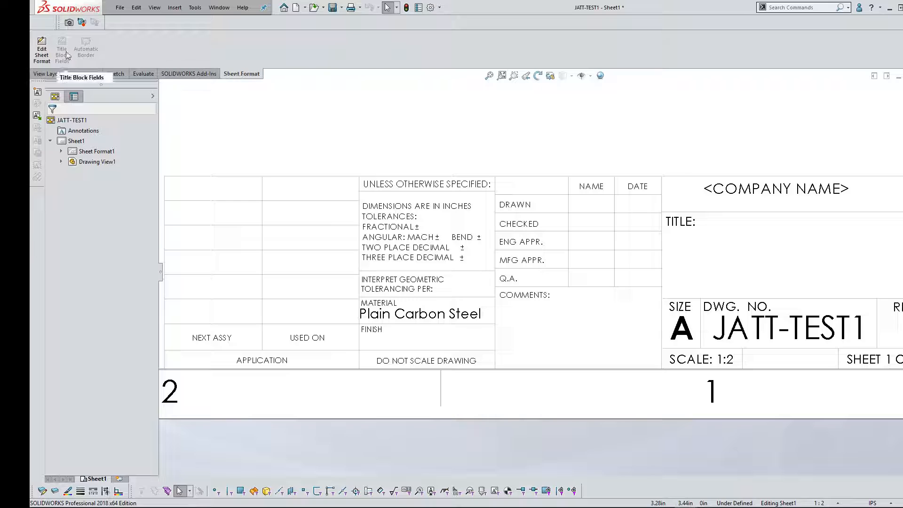
left_click(42, 52)
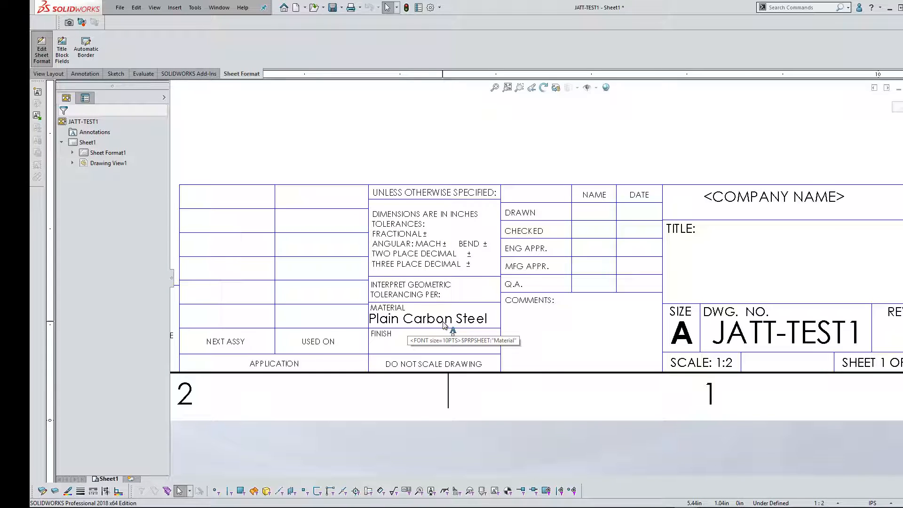
scroll(583, 323, "up", 1)
scroll(644, 235, "down", 1)
scroll(644, 236, "down", 1)
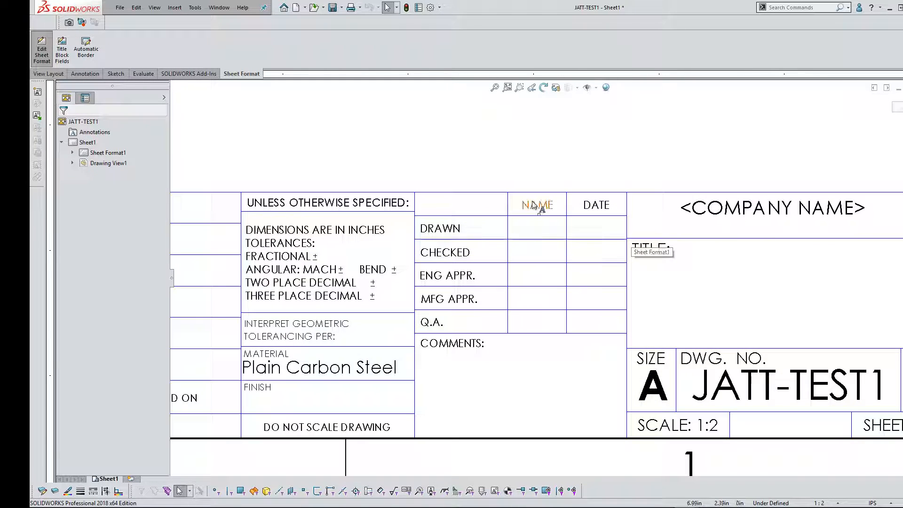
Place a note just above the title block's NAME column and link it to the current document's DRAWN property
left_click(85, 74)
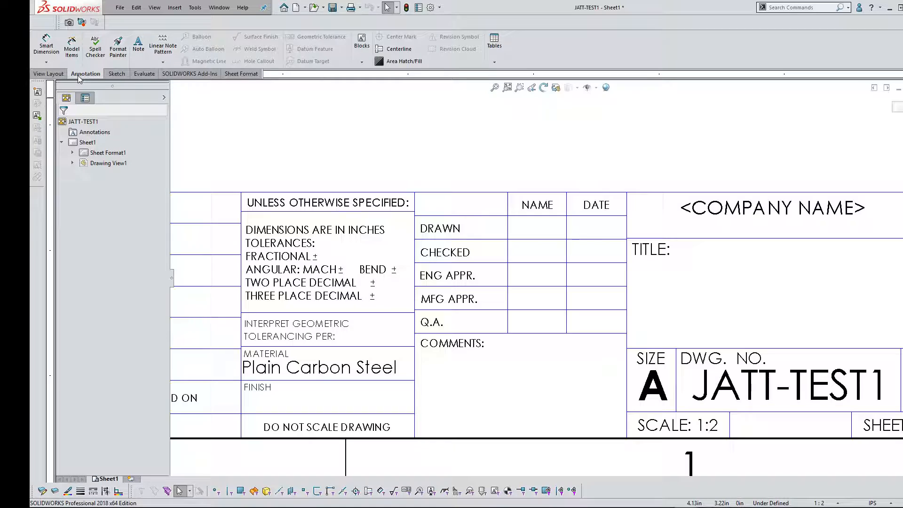
left_click(138, 52)
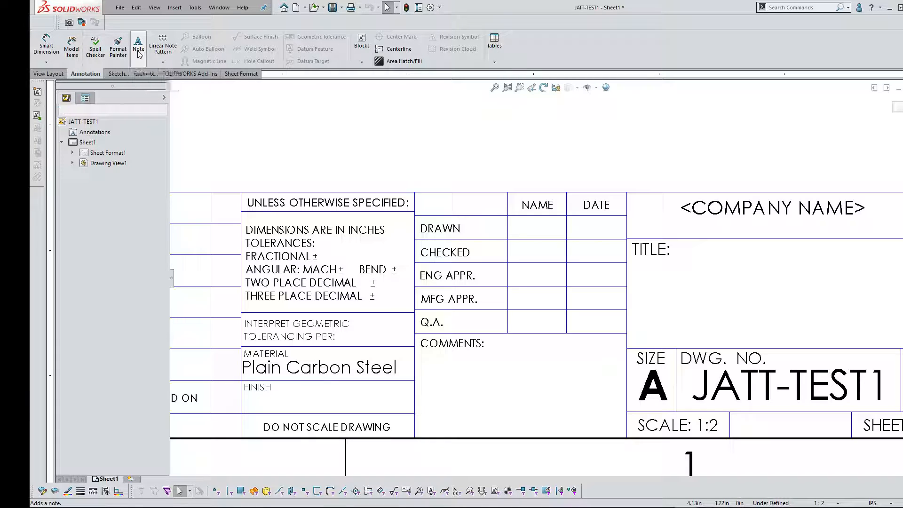
left_click(494, 154)
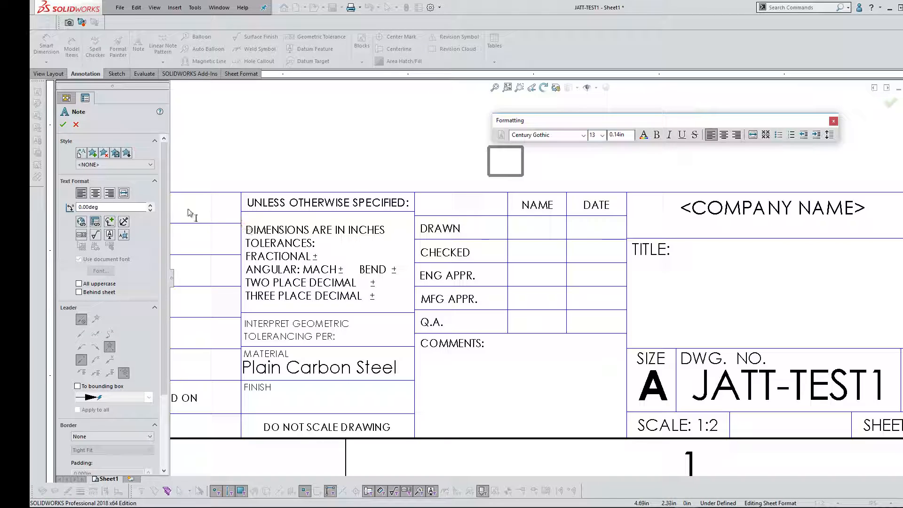
left_click(96, 221)
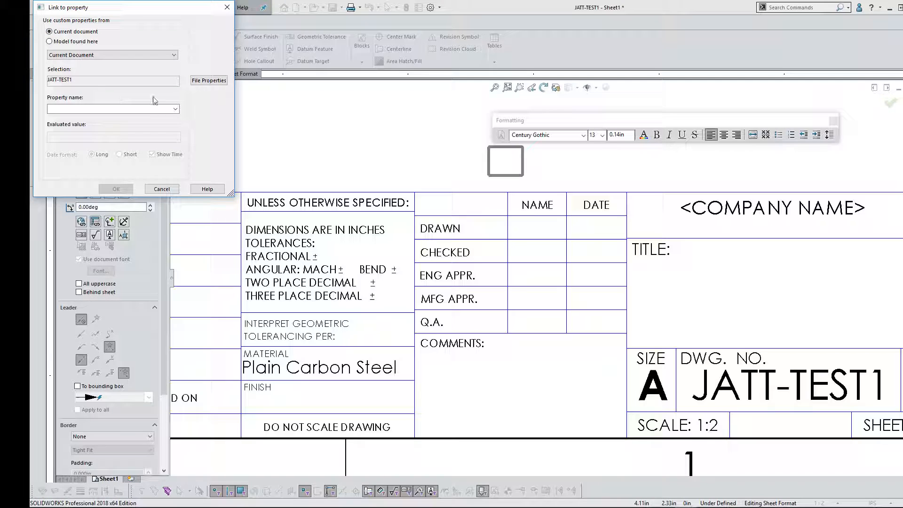
left_click(174, 110)
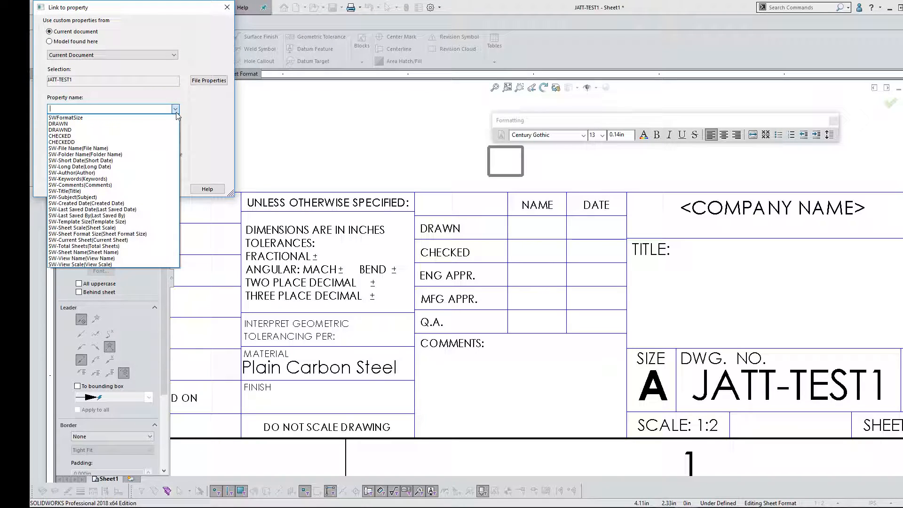
left_click(80, 124)
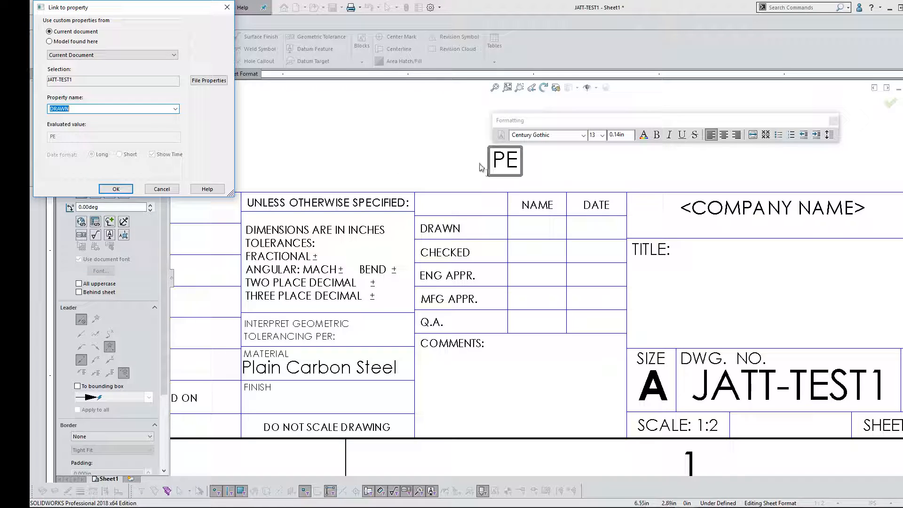
left_click(115, 189)
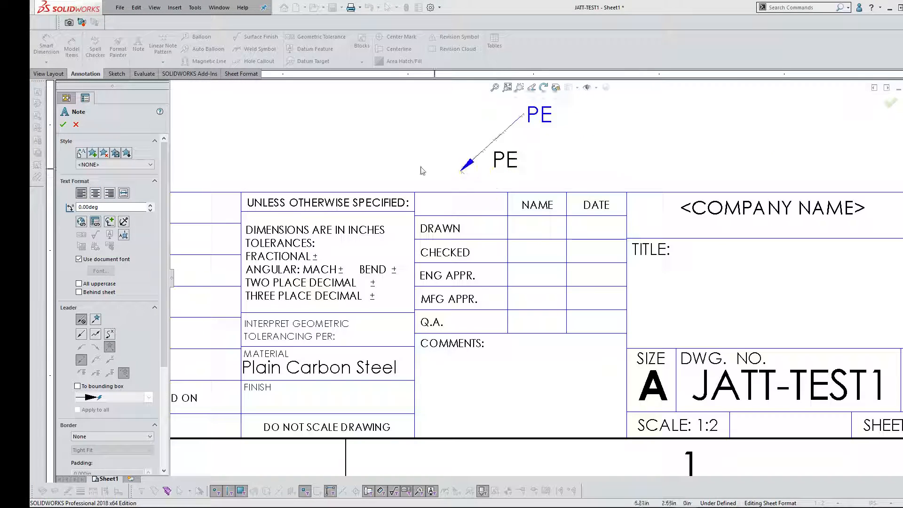
Place a second note above the title block, link it to the DRAWND property and finish placing notes
left_click(345, 148)
left_click(414, 140)
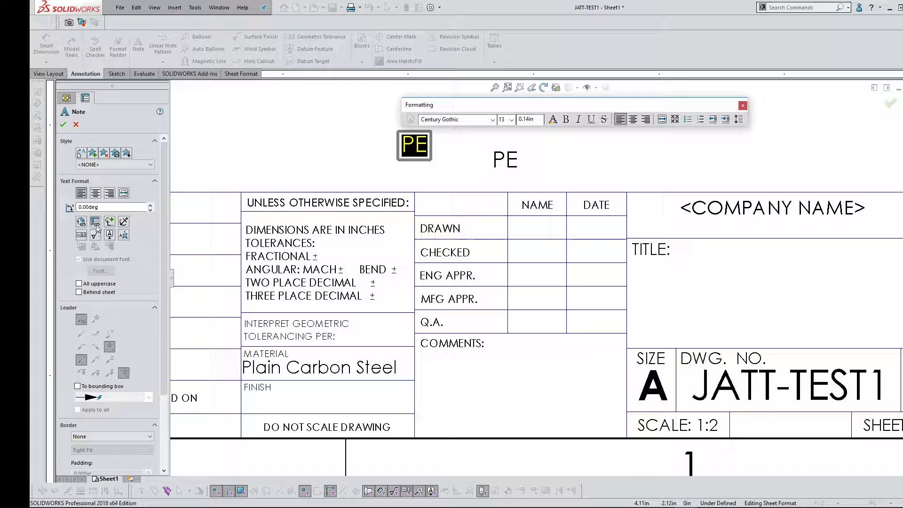
left_click(96, 224)
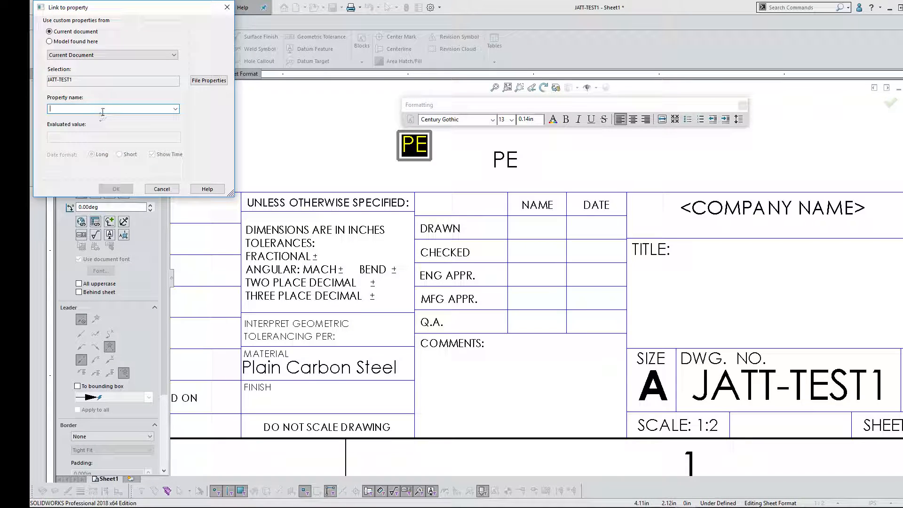
left_click(175, 110)
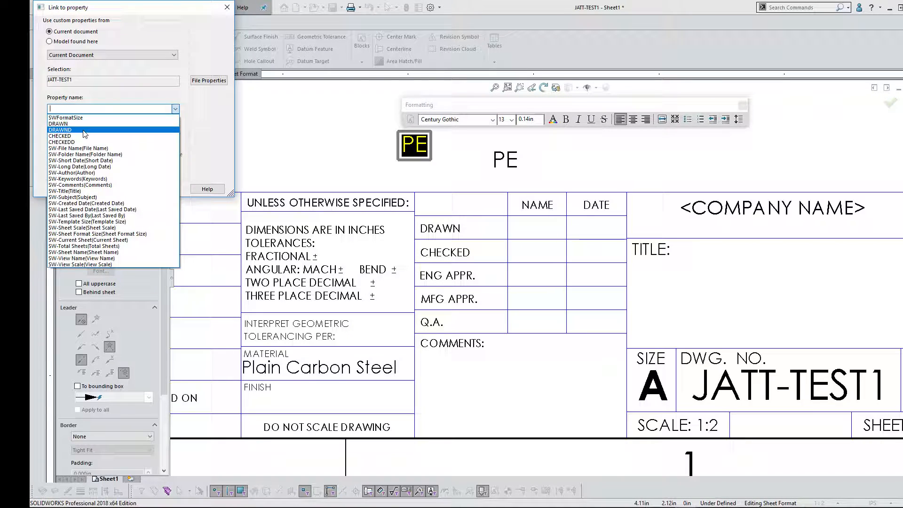
left_click(66, 123)
left_click(116, 189)
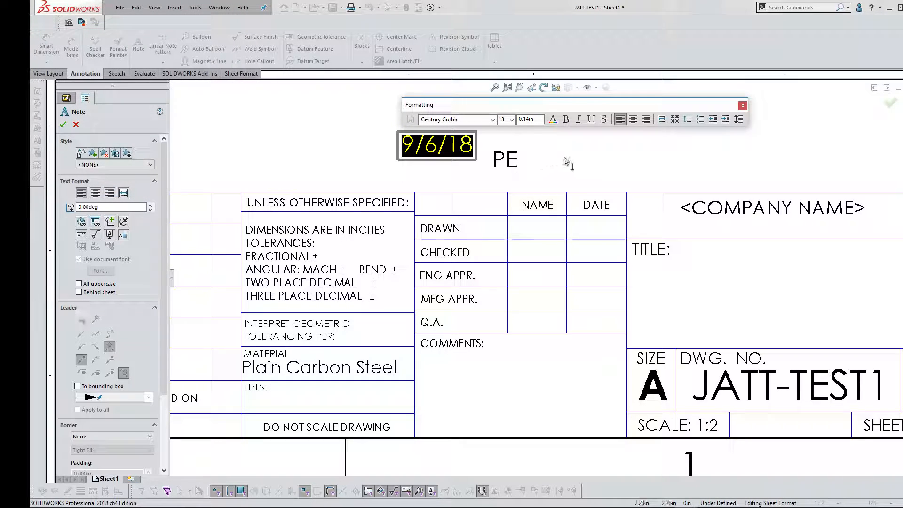
left_click(671, 160)
scroll(654, 189, "up", 1)
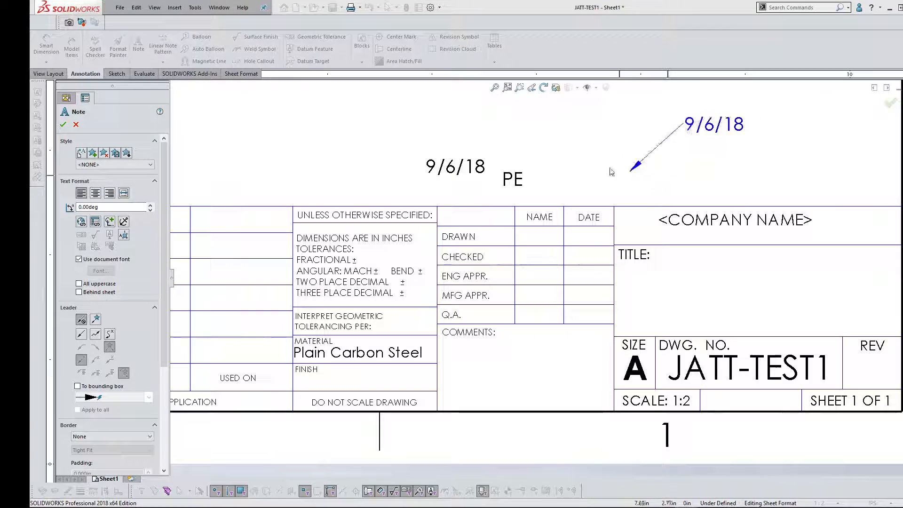
key("Escape")
Move the linked PE note into the DRAWN row's NAME cell and the linked date note into its DATE cell
left_click(514, 186)
mouse_move(516, 188)
left_mouse_down()
mouse_move(535, 210)
mouse_move(536, 238)
left_mouse_up()
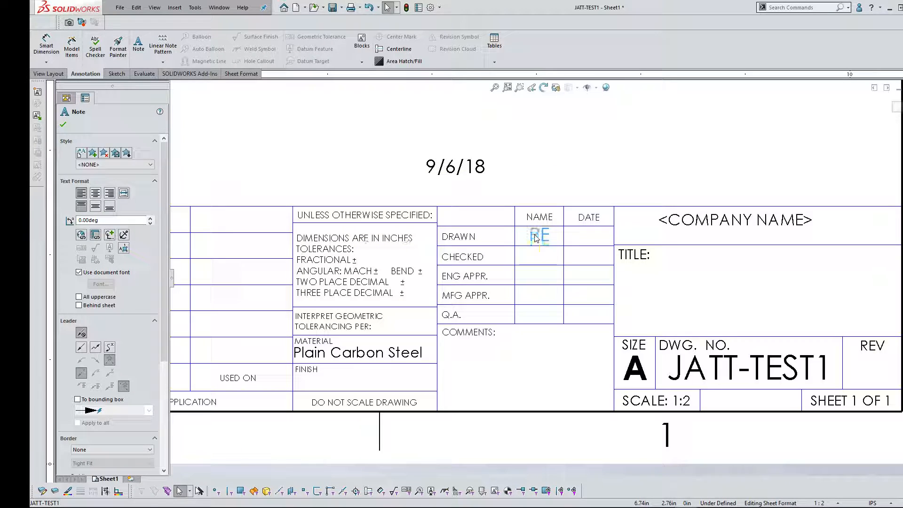
left_click(450, 170)
left_click_drag(451, 170, 584, 237)
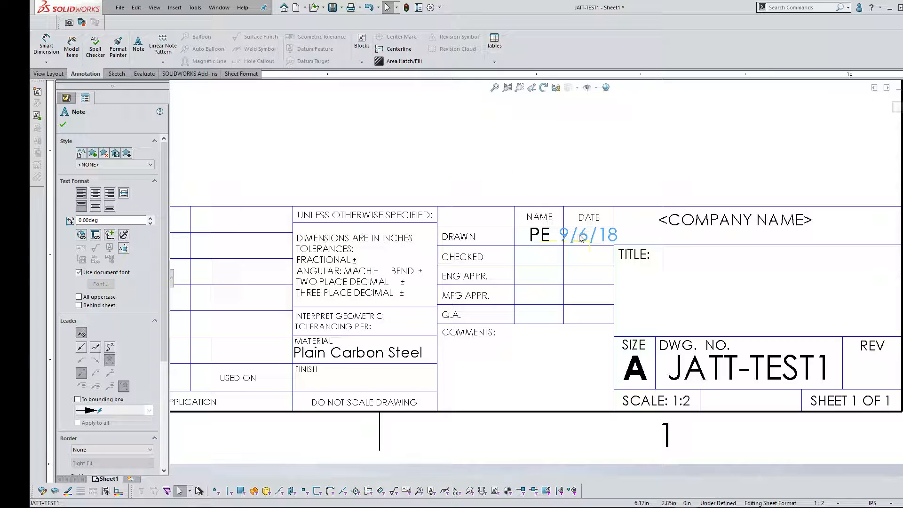
Deselect the linked date note and exit sheet format editing
left_click(558, 119)
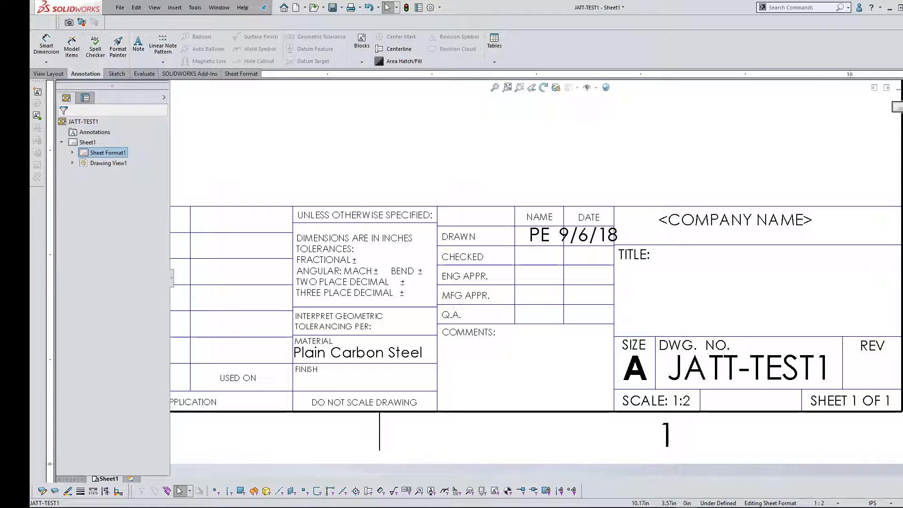
left_click(897, 106)
scroll(604, 129, "up", 2)
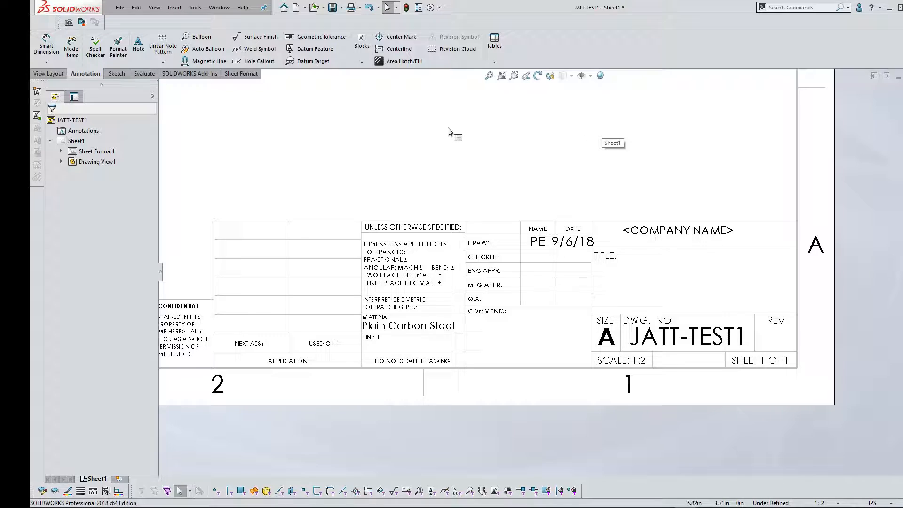
Set the drawing's DRAWN custom property to JS and inspect the DRAWN row of the title block
scroll(451, 133, "up", 2)
scroll(493, 127, "down", 1)
key("p")
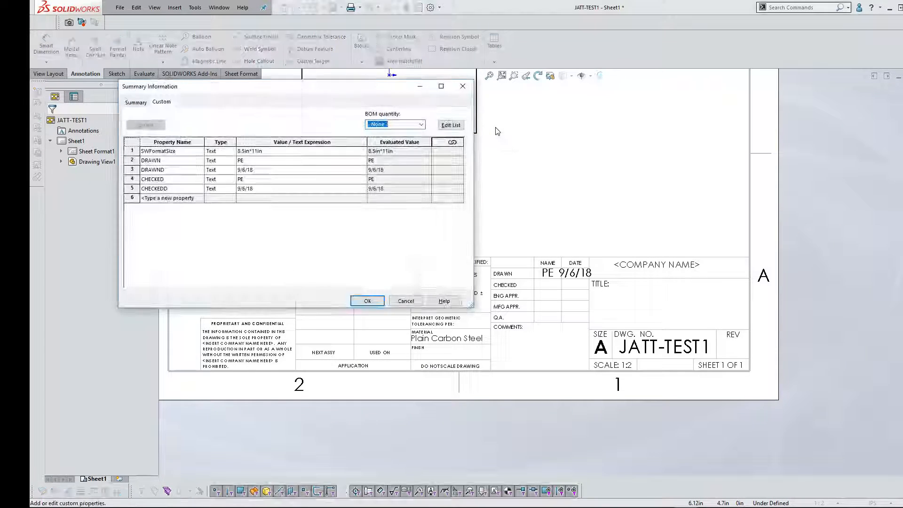
left_click(253, 161)
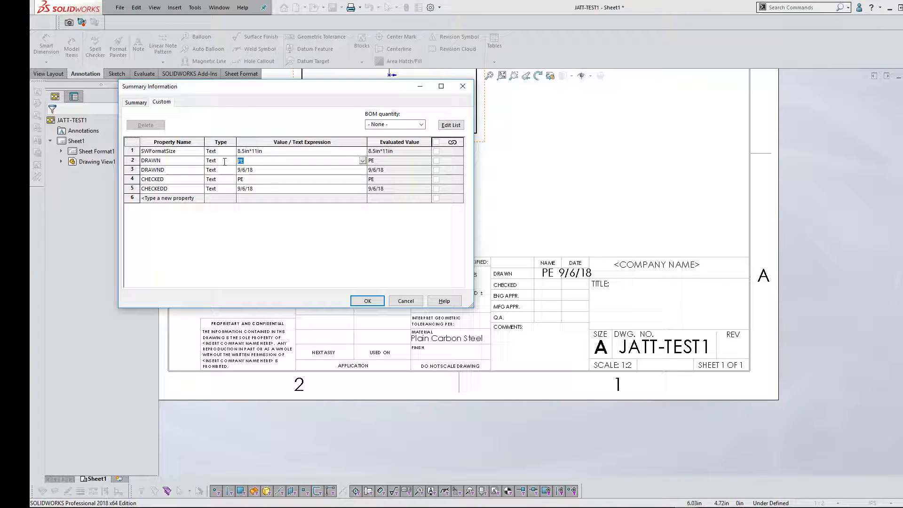
type("JS")
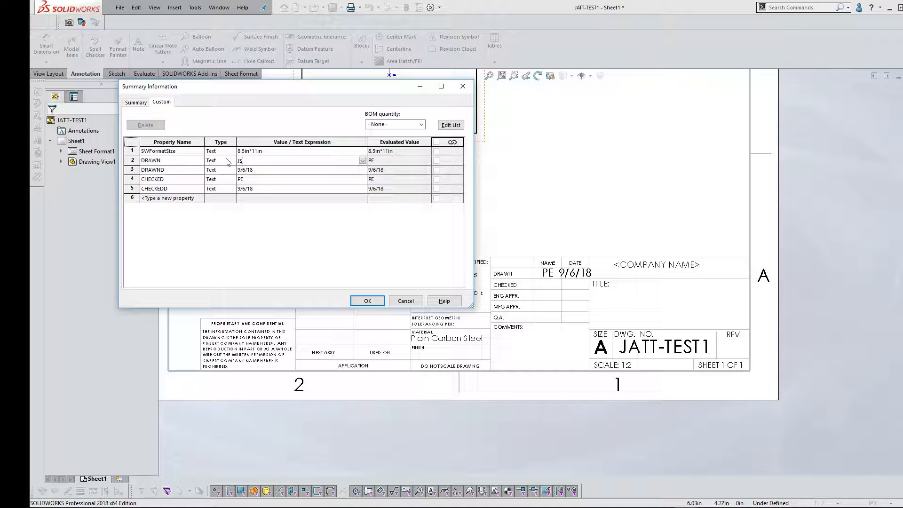
left_click(360, 301)
scroll(549, 306, "down", 2)
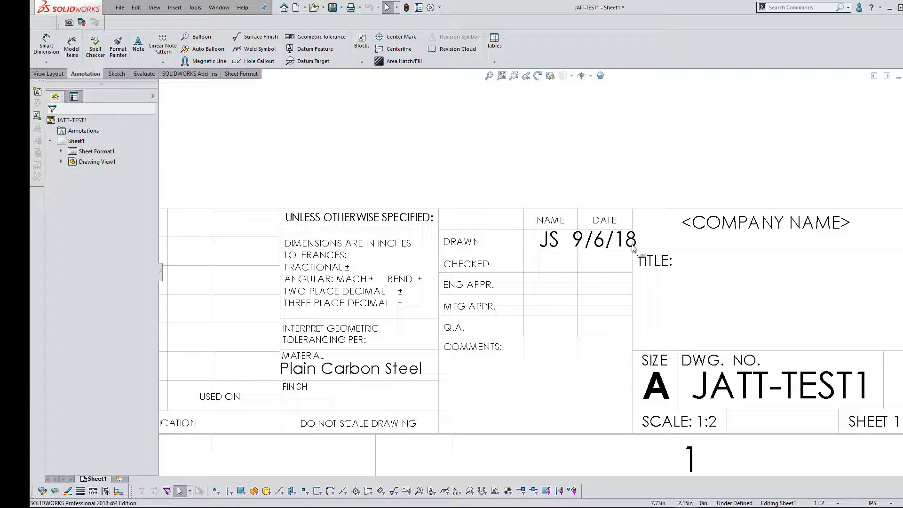
left_click(576, 170)
scroll(576, 170, "up", 1)
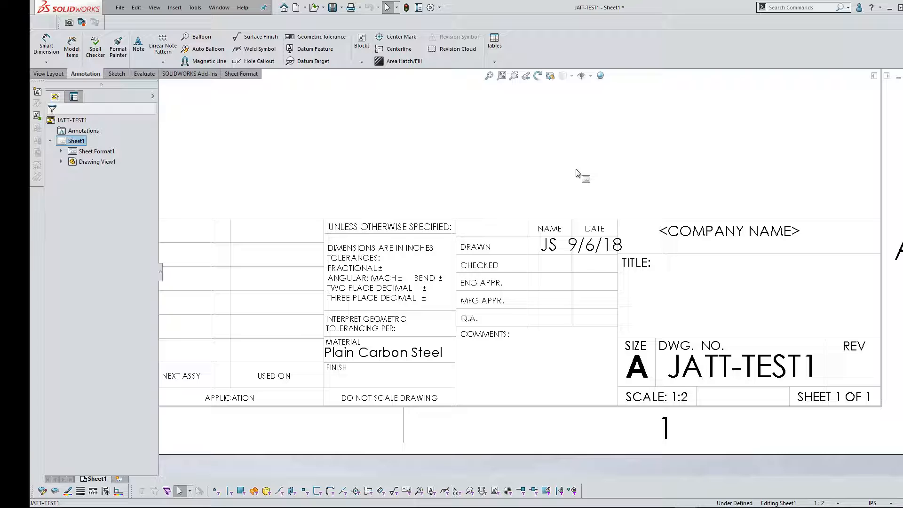
Create a new part from the Part template in the VC SW Temp 2018 template set
left_click(298, 9)
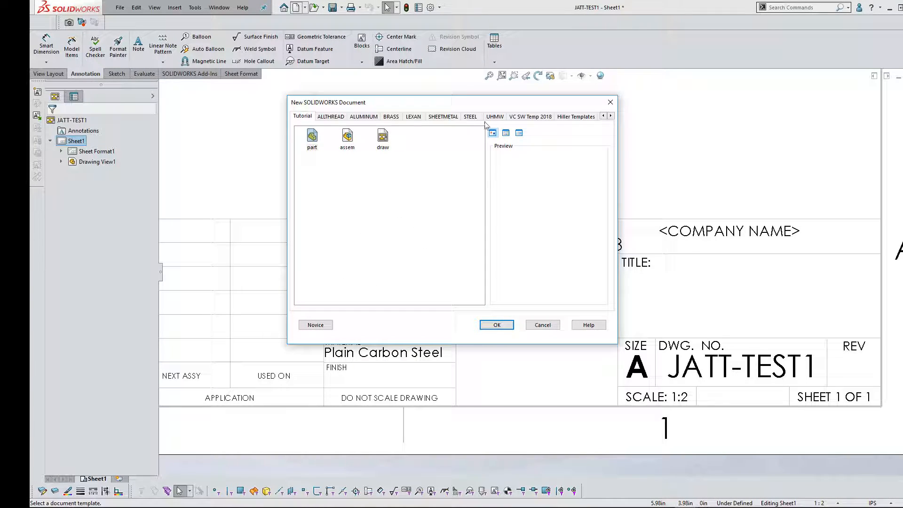
left_click(529, 117)
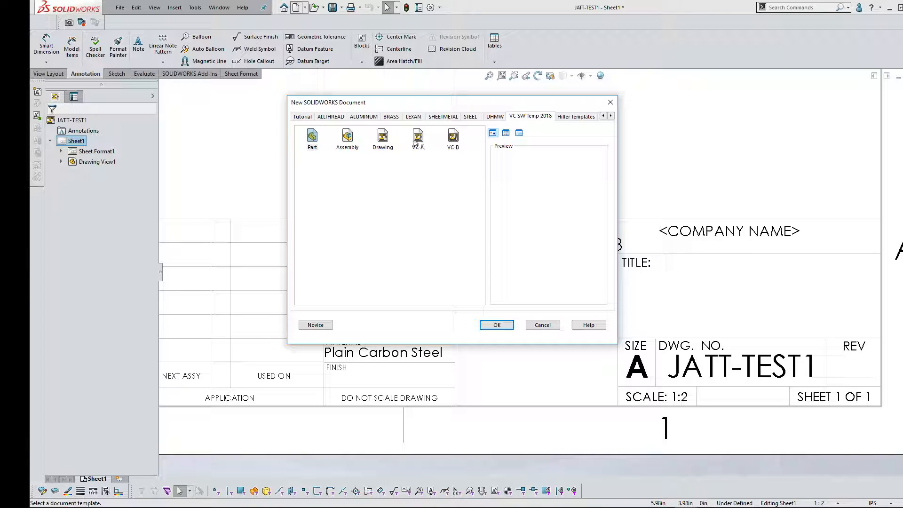
left_click(310, 139)
left_click(497, 326)
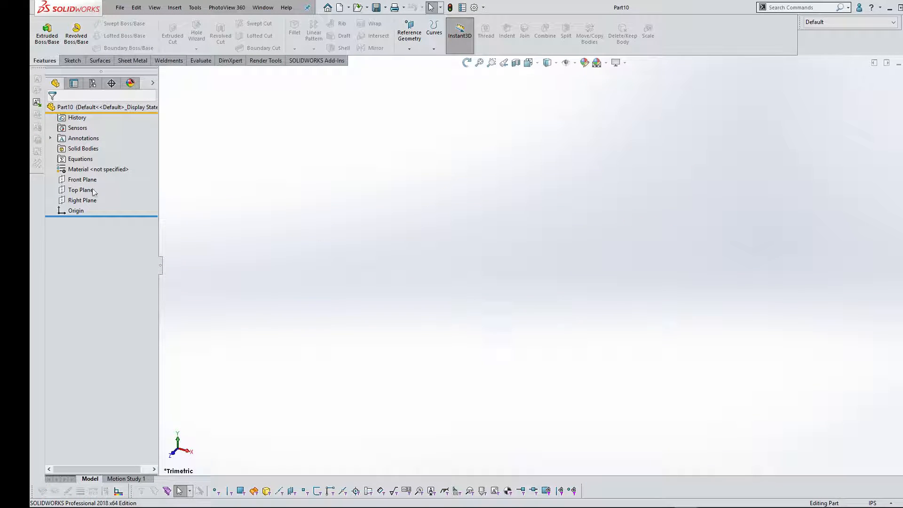
Sketch a corner rectangle about 6.87 in wide on the Front Plane, starting at the origin and extending up and to the left
left_click(83, 180)
left_click(51, 37)
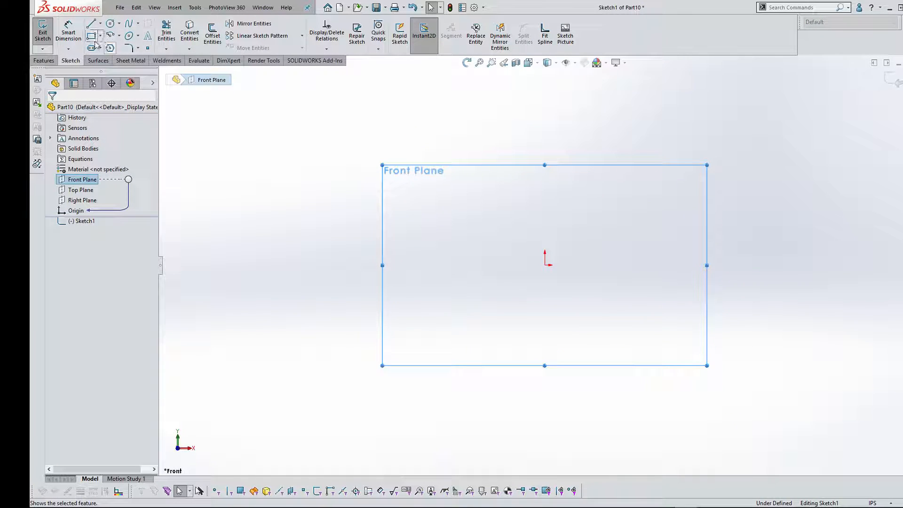
left_click(92, 36)
left_click_drag(545, 265, 388, 173)
Dimension the rectangle to 4 in high and 7 in wide
left_click(69, 33)
left_click(387, 241)
left_click(331, 222)
type("4")
key("Return")
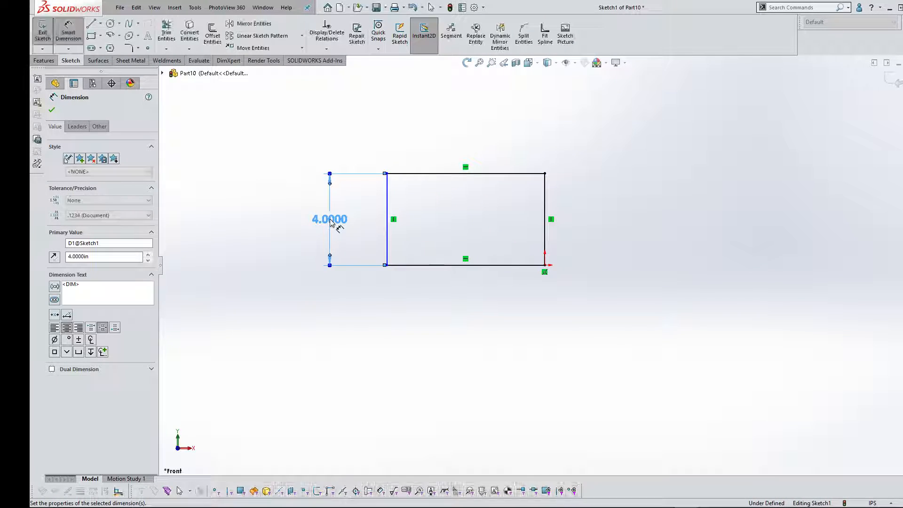
left_click(430, 178)
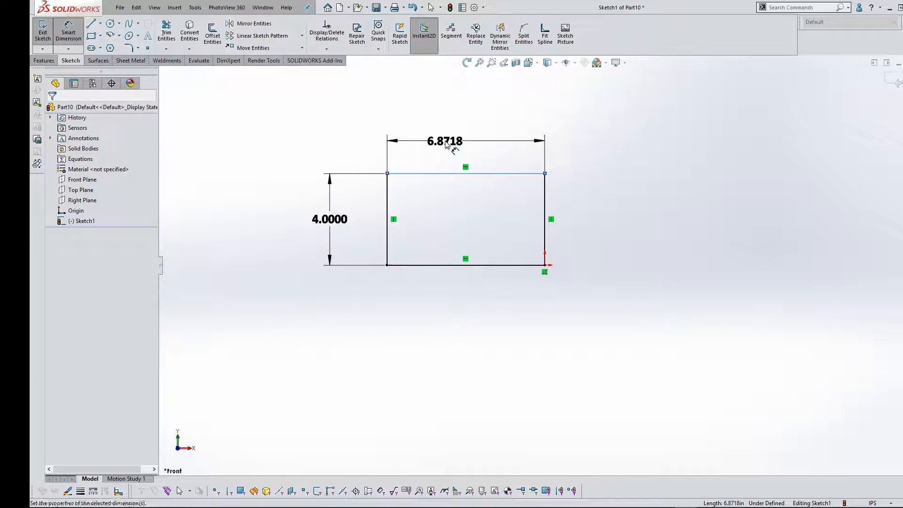
left_click(449, 143)
type("7")
key("Return")
left_click(720, 187)
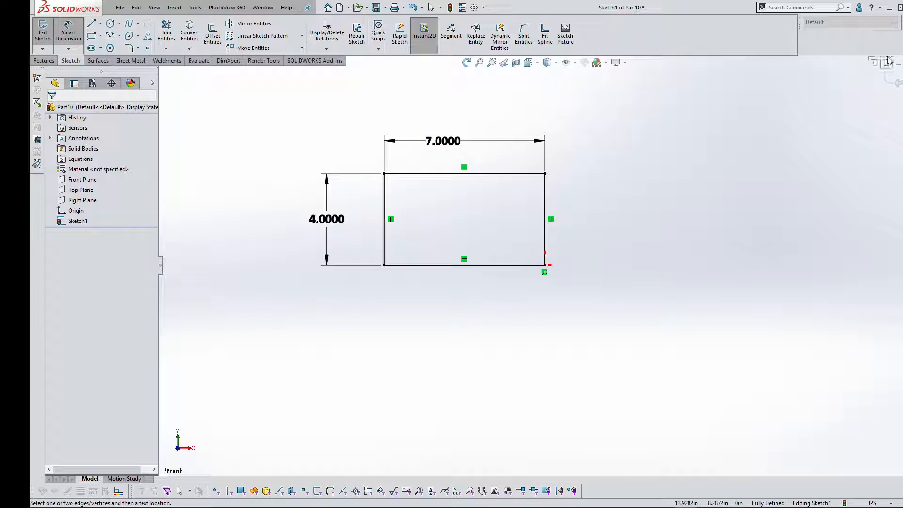
Close the sketch and extrude the rectangle as a blind boss 2 in deep
left_click(893, 80)
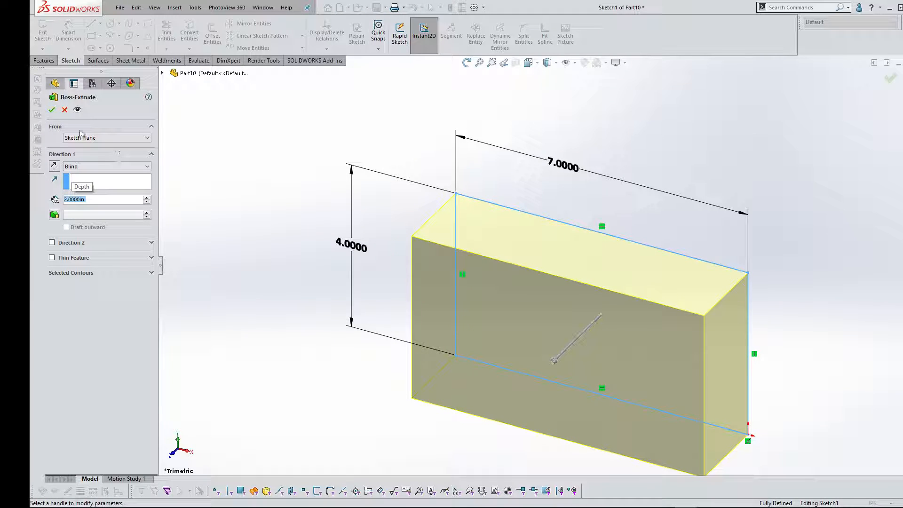
left_click(52, 110)
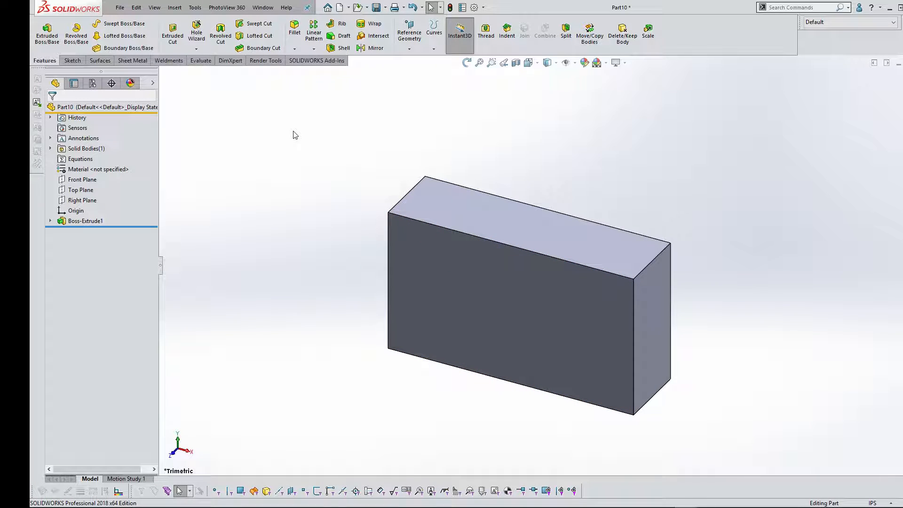
In the part's custom properties, set CLIENT to YouTube, MACHINE QTY to 8, QTY EA. to 11 and DESCRIPTION to JATT
key("p")
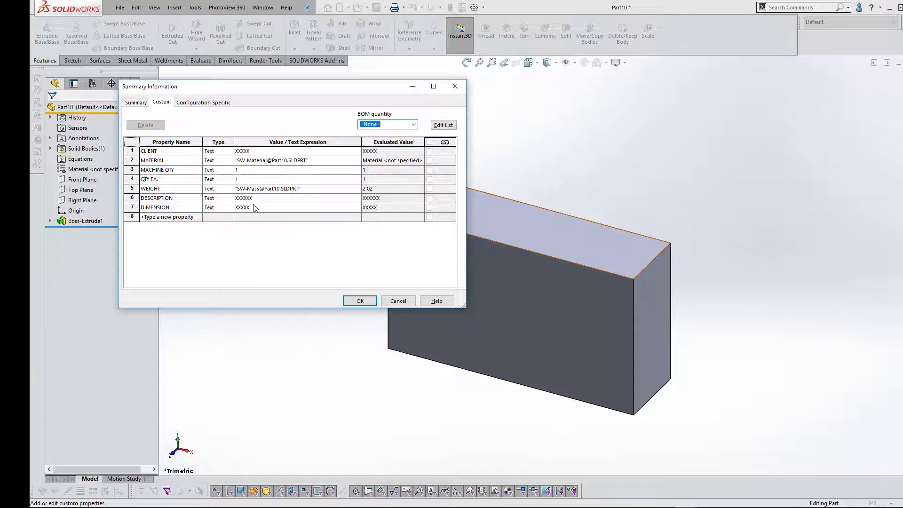
left_click(273, 151)
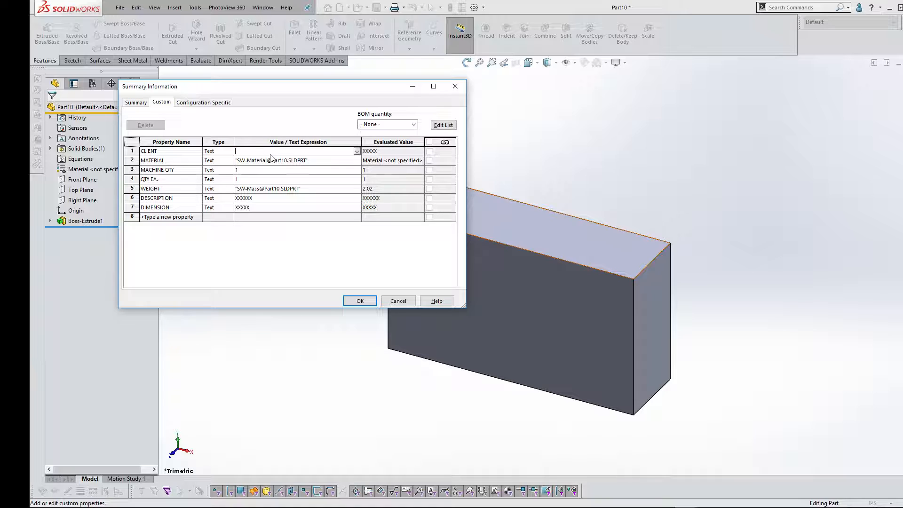
type("YouTube")
left_click(262, 171)
type("8")
left_click(250, 181)
type("11")
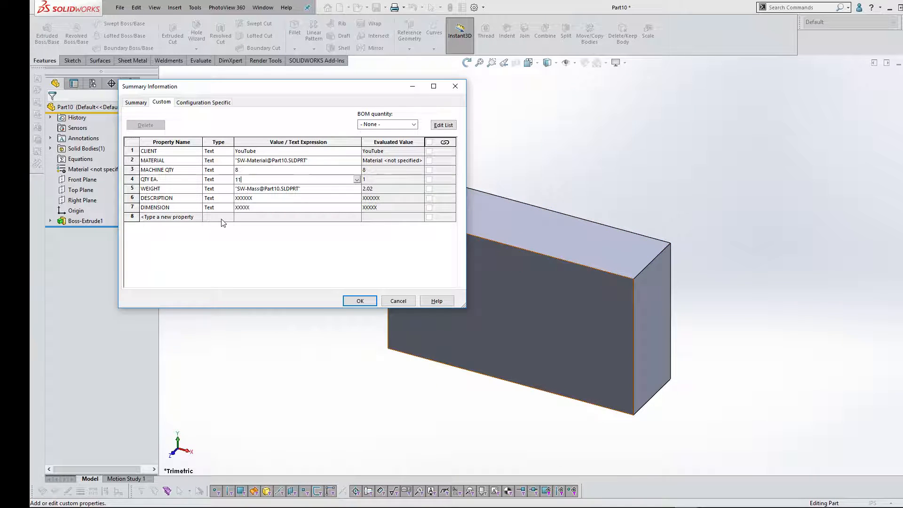
left_click(271, 202)
type("JATT")
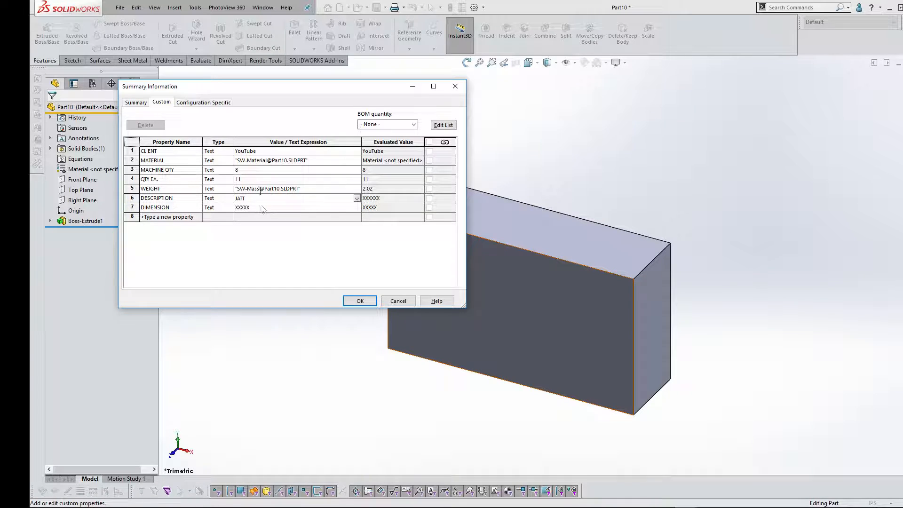
Display the block's dimensions in the model and rearrange the properties window so it does not cover them
left_click(269, 208)
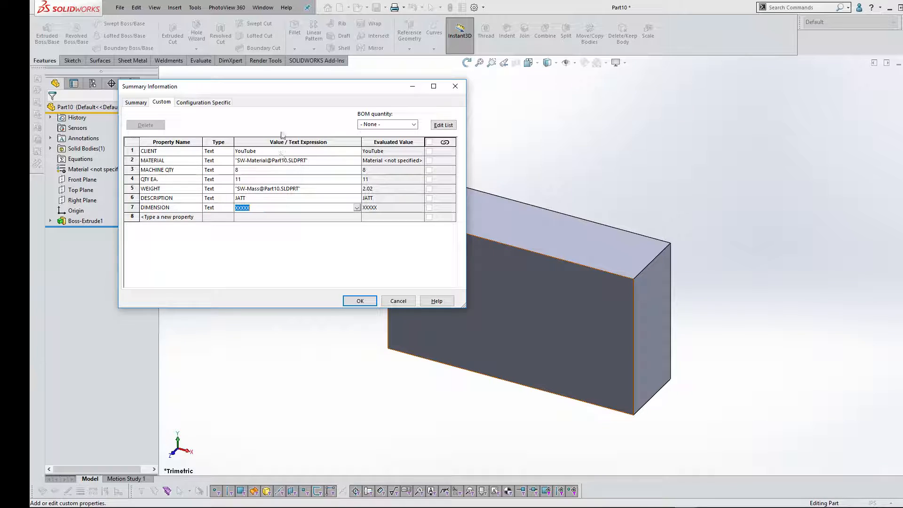
left_click_drag(288, 90, 266, 20)
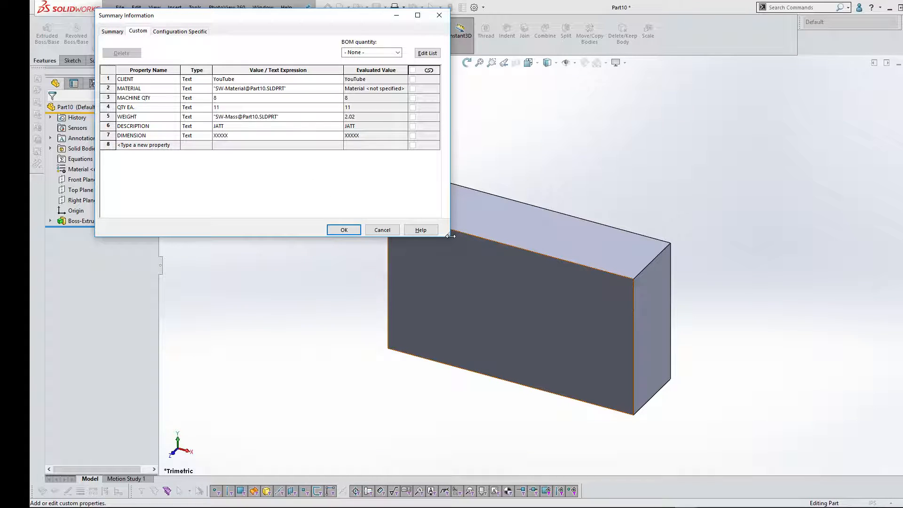
left_click_drag(450, 237, 498, 271)
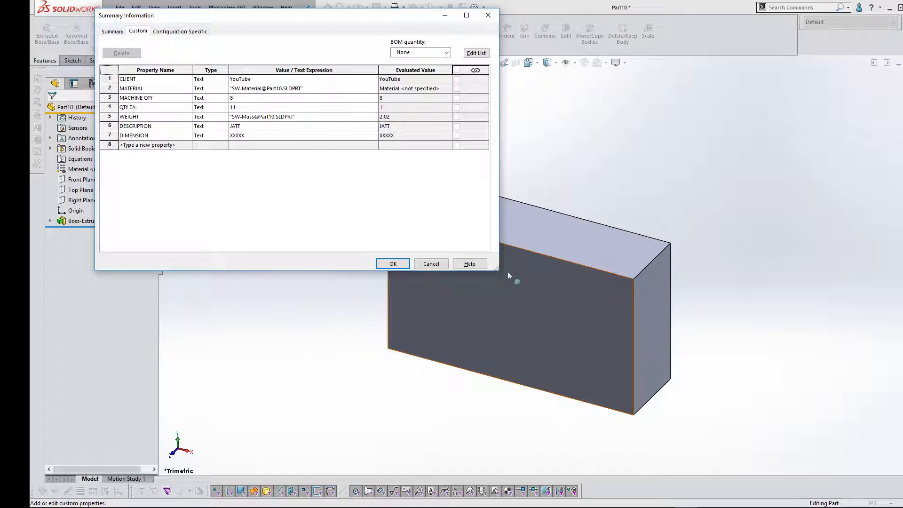
left_click(601, 244)
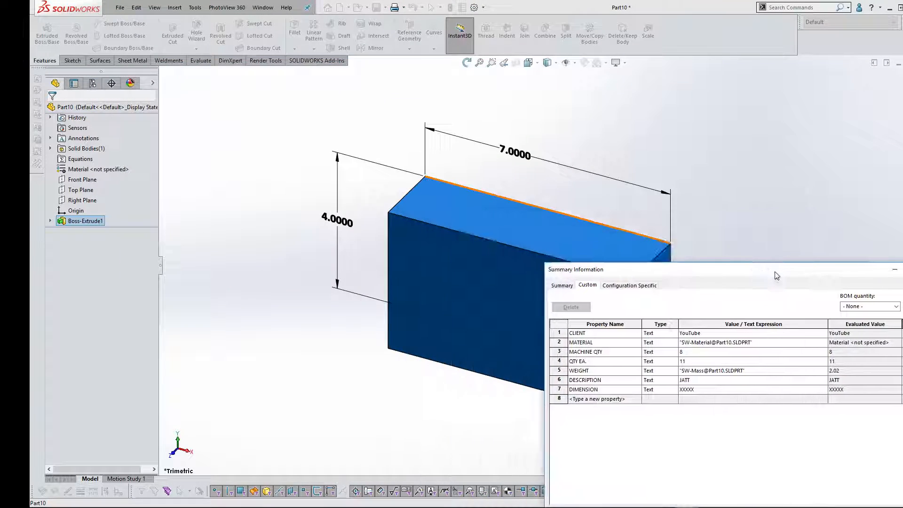
left_click_drag(665, 268, 649, 212)
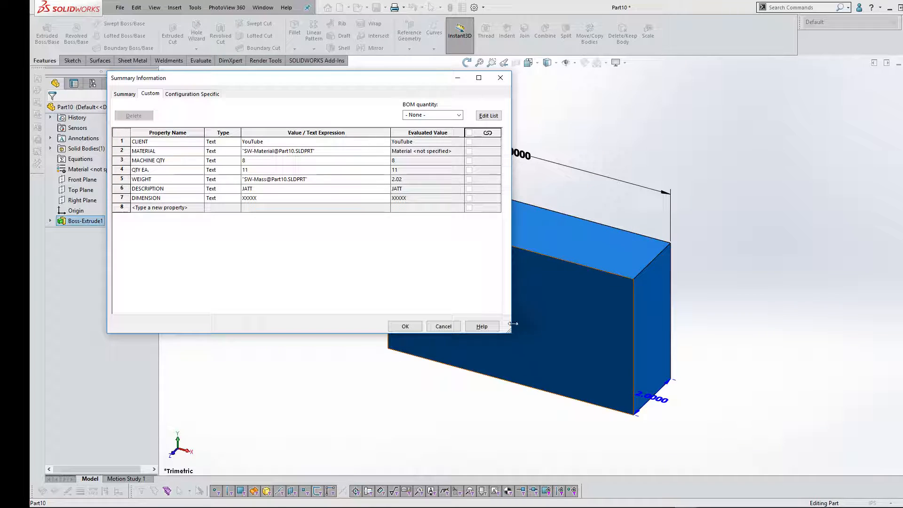
left_click_drag(511, 337, 384, 280)
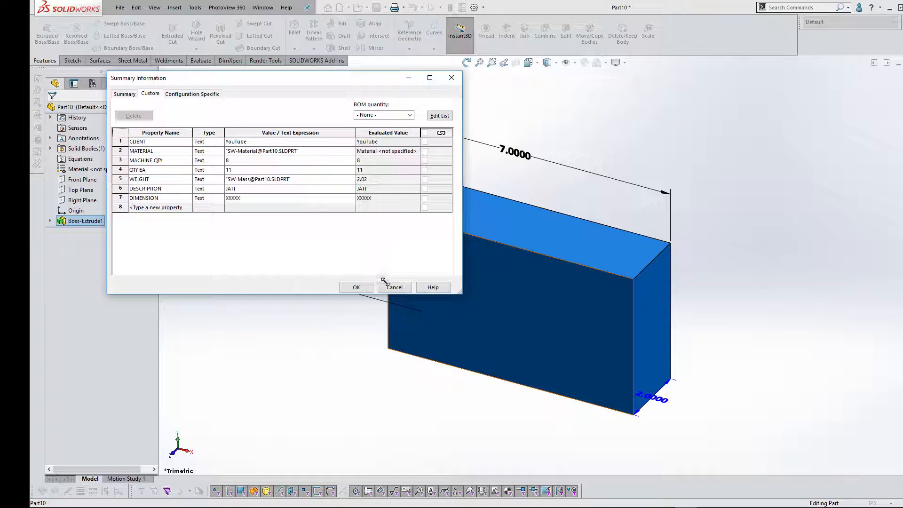
left_click_drag(242, 78, 150, 273)
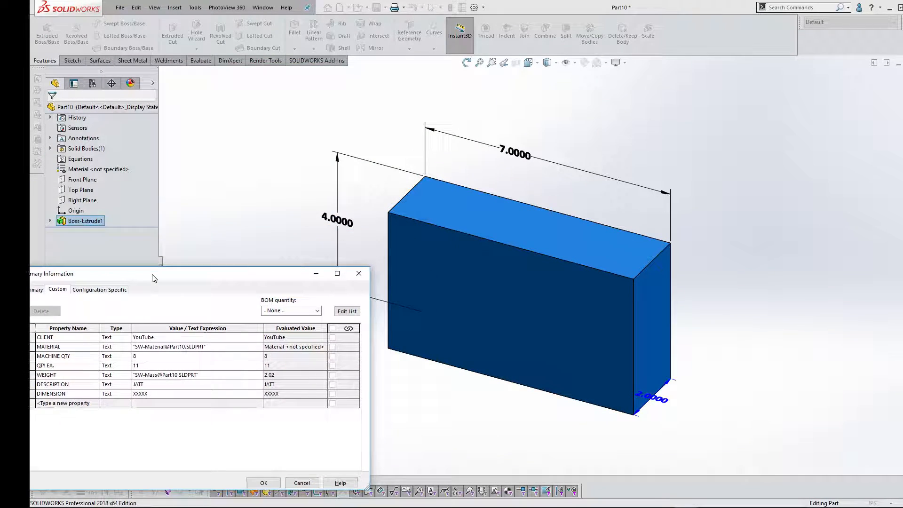
Replace the DIMENSION property's placeholder with links to the block's depth, height and width dimensions, separated by X
left_click(181, 394)
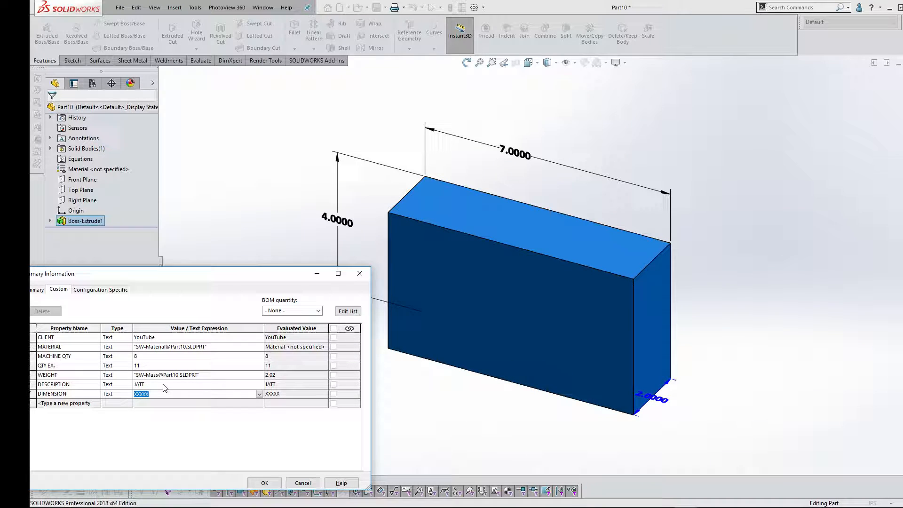
key("BackSpace")
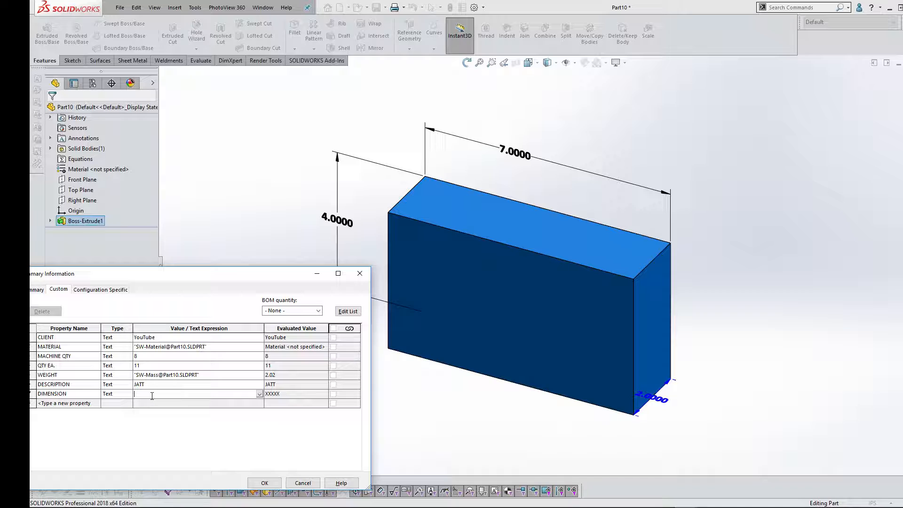
left_click(657, 398)
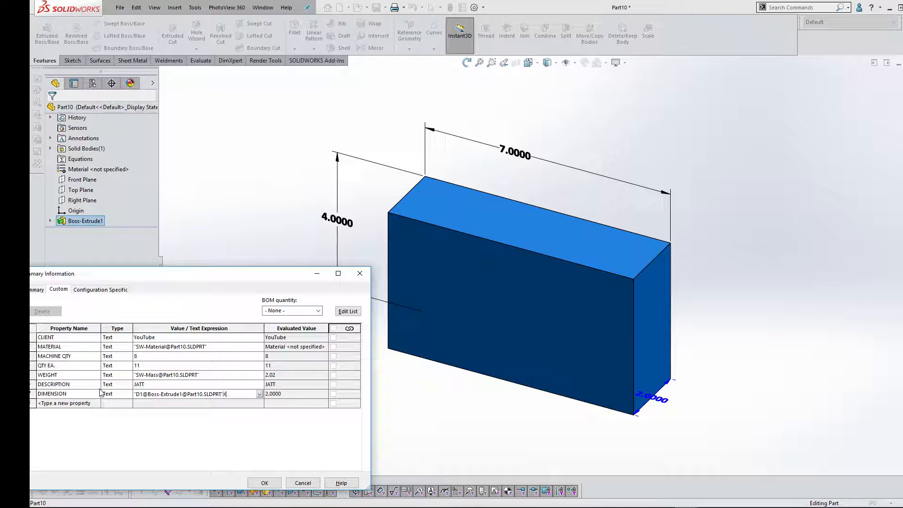
left_click(329, 226)
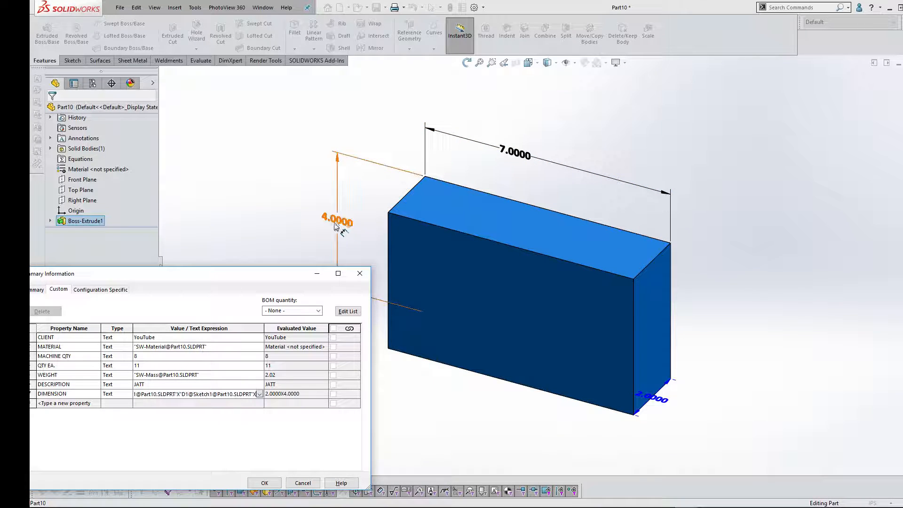
left_click(515, 157)
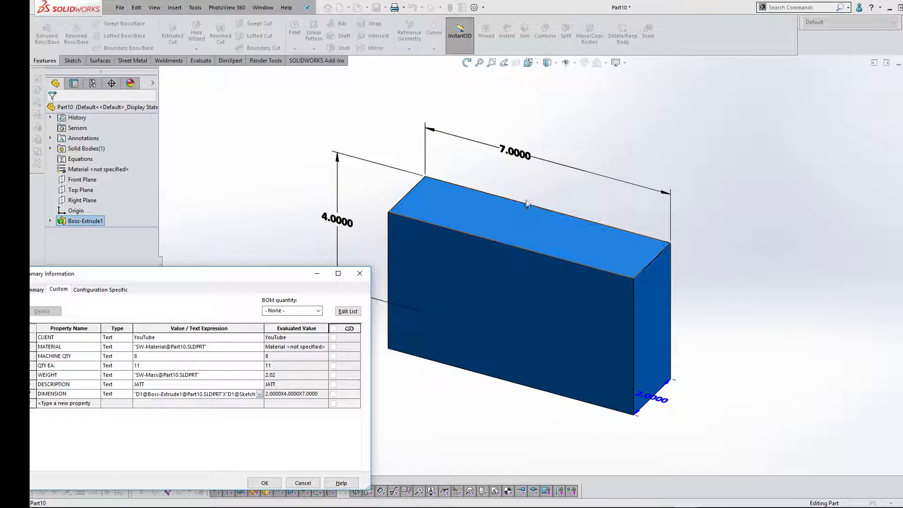
left_click(515, 159)
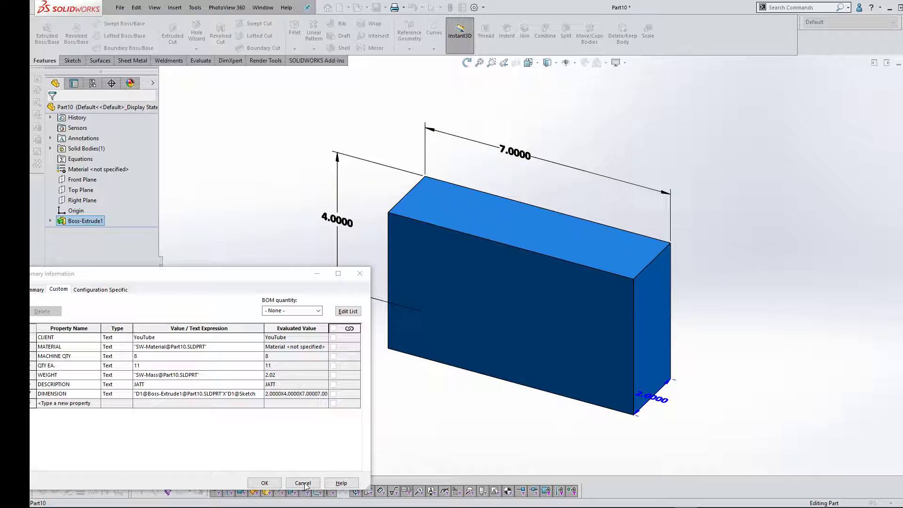
Remove the duplicate width link from the end of the DIMENSION property's expression
left_click(231, 397)
left_click(252, 395)
left_click_drag(222, 394, 358, 402)
left_click(215, 395)
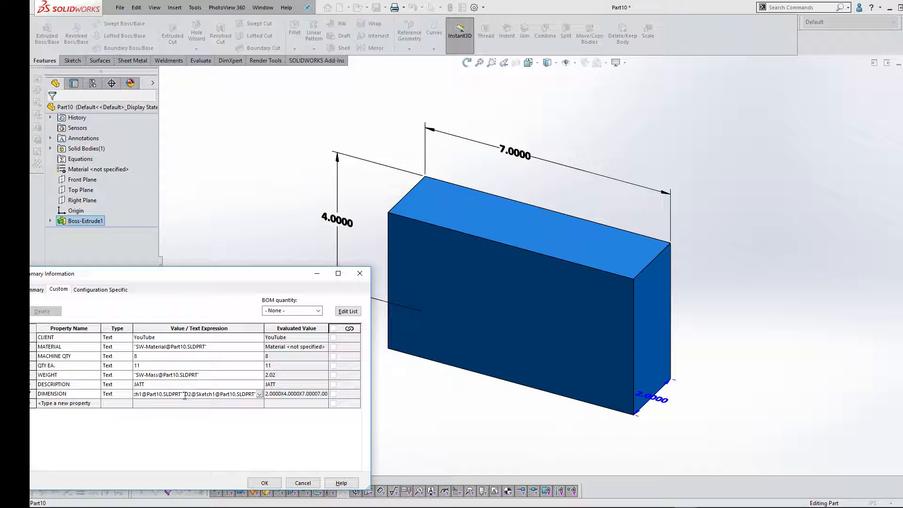
left_click_drag(185, 394, 395, 402)
key("Delete")
key("ctrl+z")
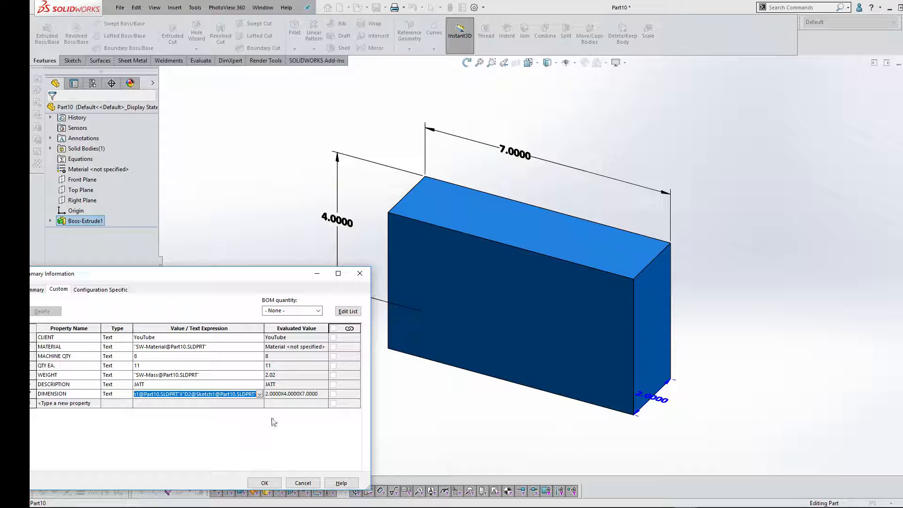
Accept the custom properties and set the block's width dimension to 8 in
left_click(264, 483)
left_click(393, 435)
left_click(548, 277)
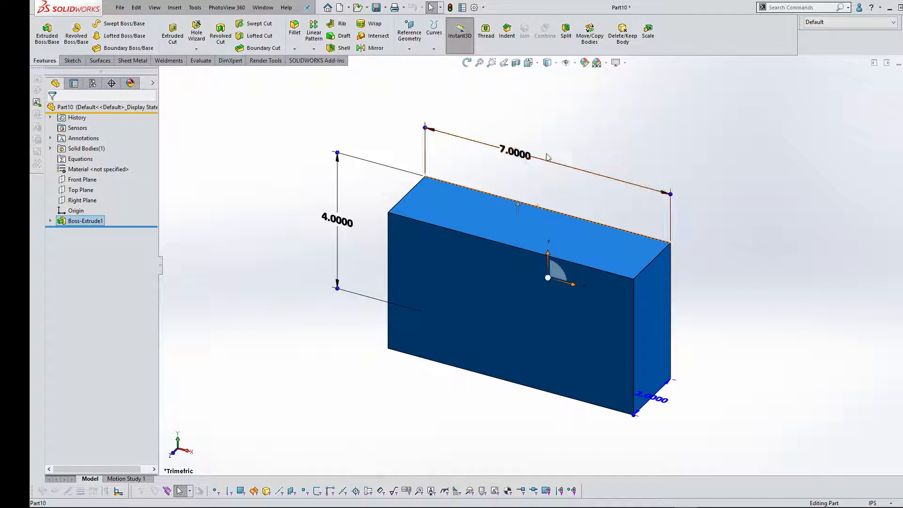
left_click(511, 159)
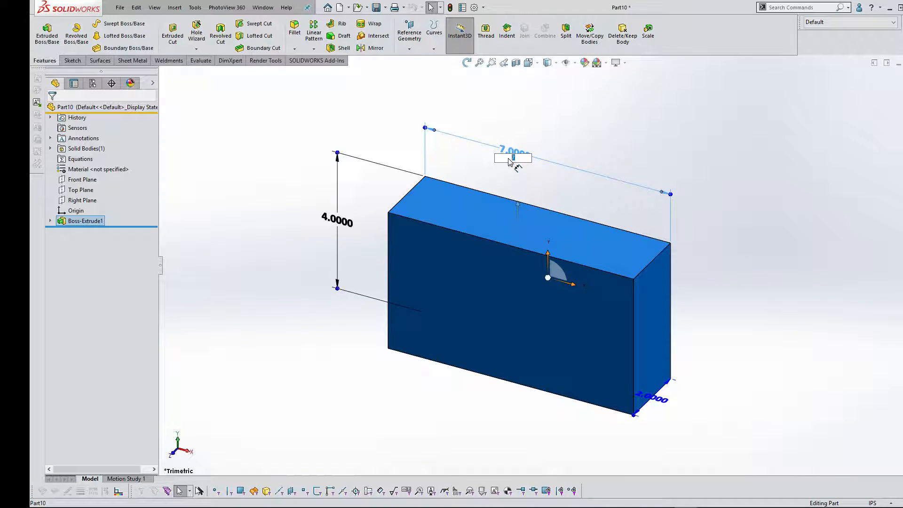
type("8")
key("Return")
left_click(564, 157)
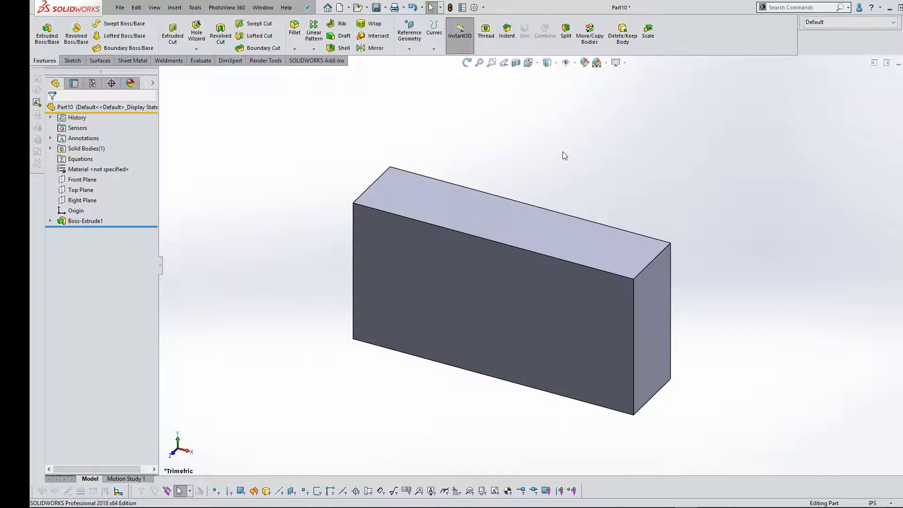
Check the DIMENSION property's evaluated value in the part's custom properties
key("p")
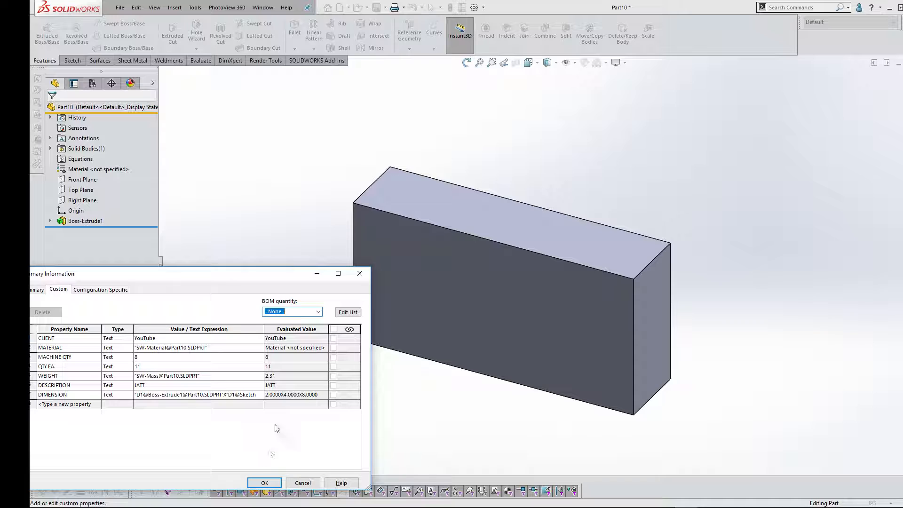
left_click_drag(242, 277, 375, 173)
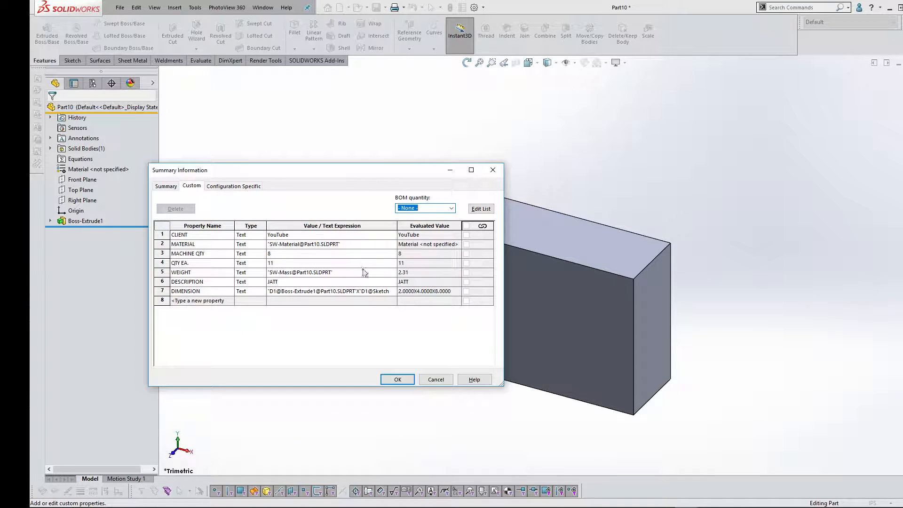
left_click(397, 380)
Save the part on the Desktop as JATT-TEST2.SLDPRT, basing the name on the existing JATT-TEST1 file
left_click(376, 7)
left_click(319, 108)
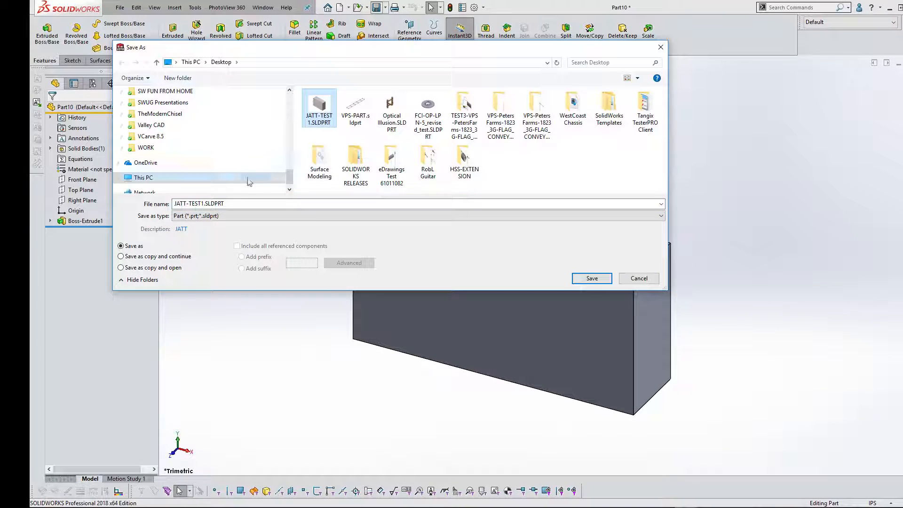
left_click(207, 204)
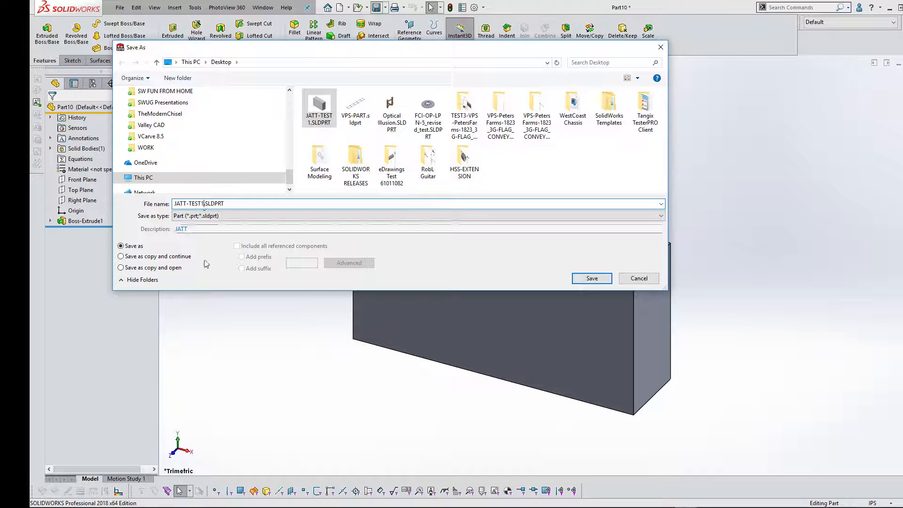
key("BackSpace")
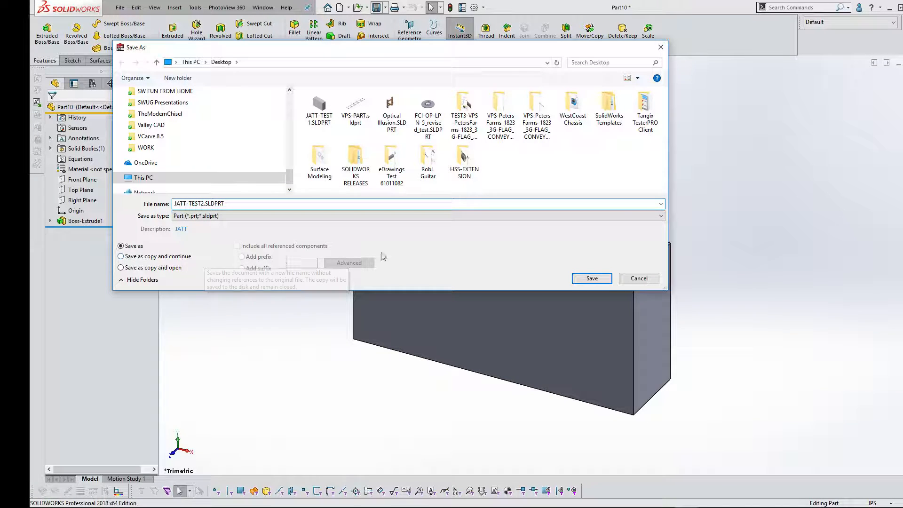
left_click(584, 277)
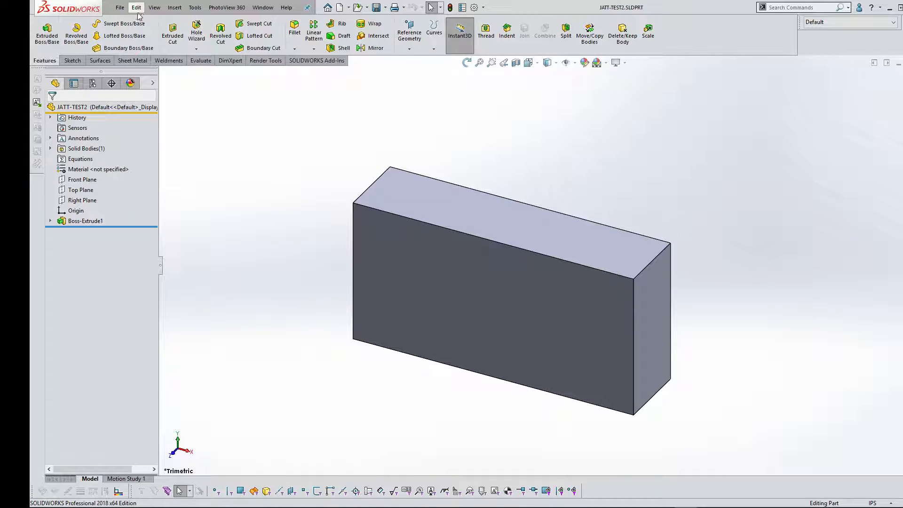
Make a drawing from the part using the VC-A template from the VC SW Temp 2018 set
left_click(121, 11)
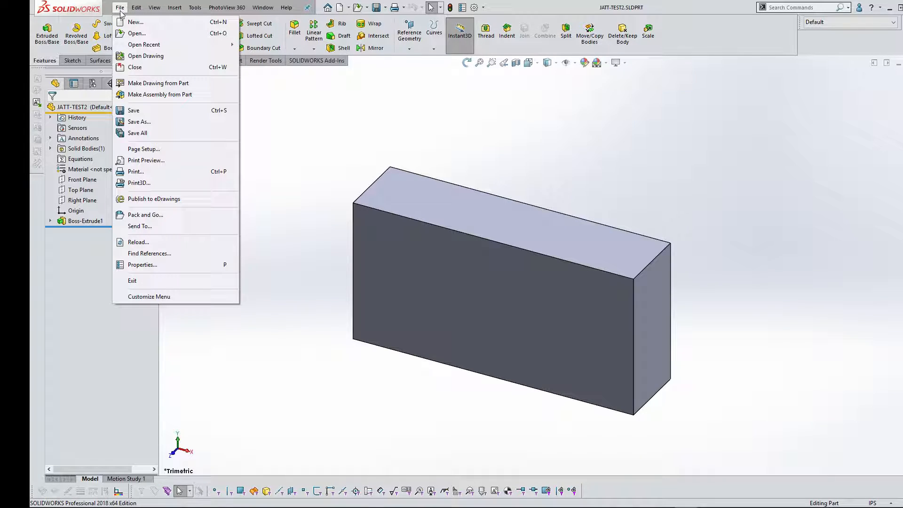
left_click(140, 83)
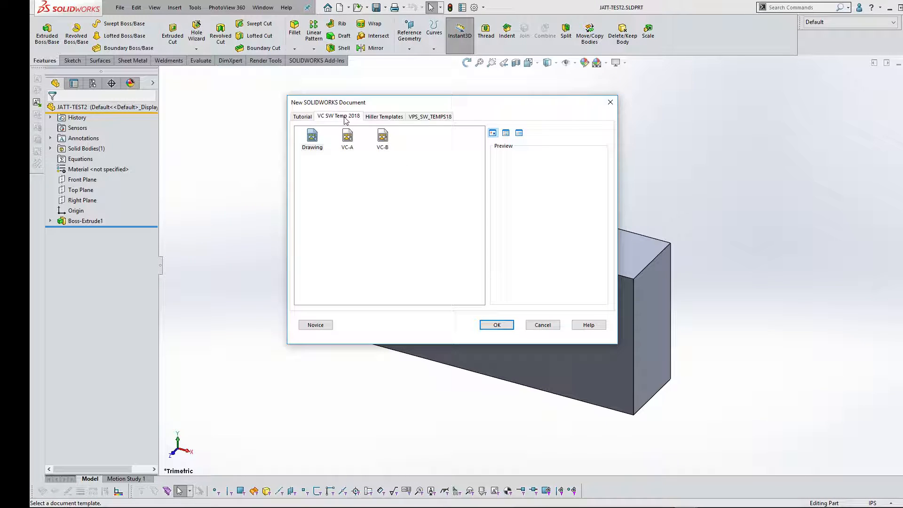
left_click(347, 141)
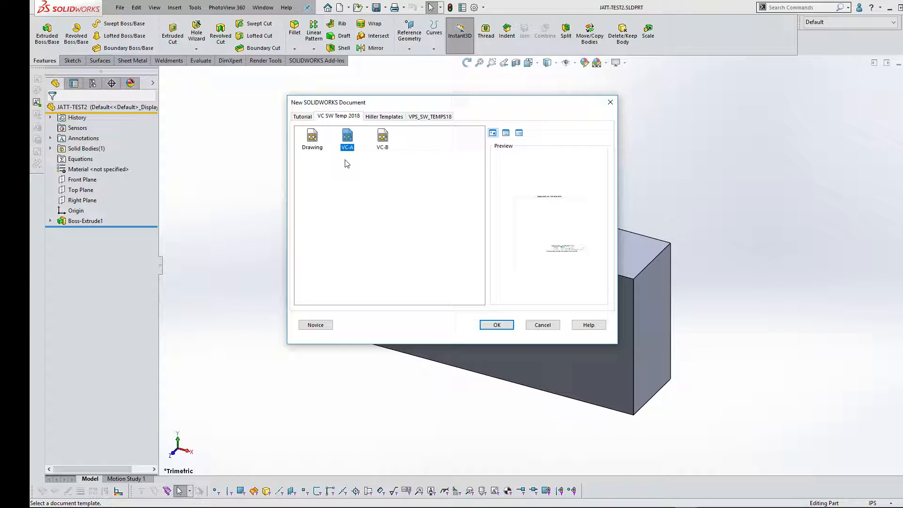
left_click(499, 328)
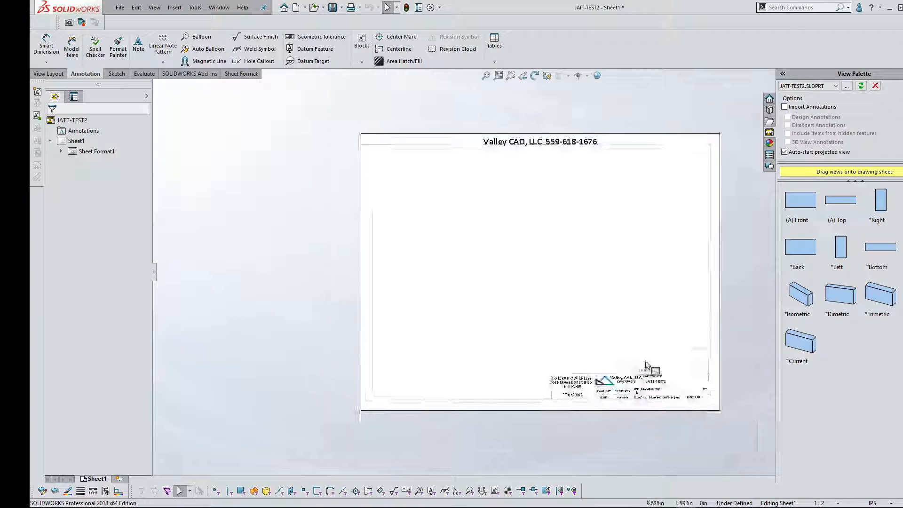
Place the block's front view on the upper left part of the sheet, without any projected views
scroll(553, 330, "down", 3)
scroll(649, 299, "up", 3)
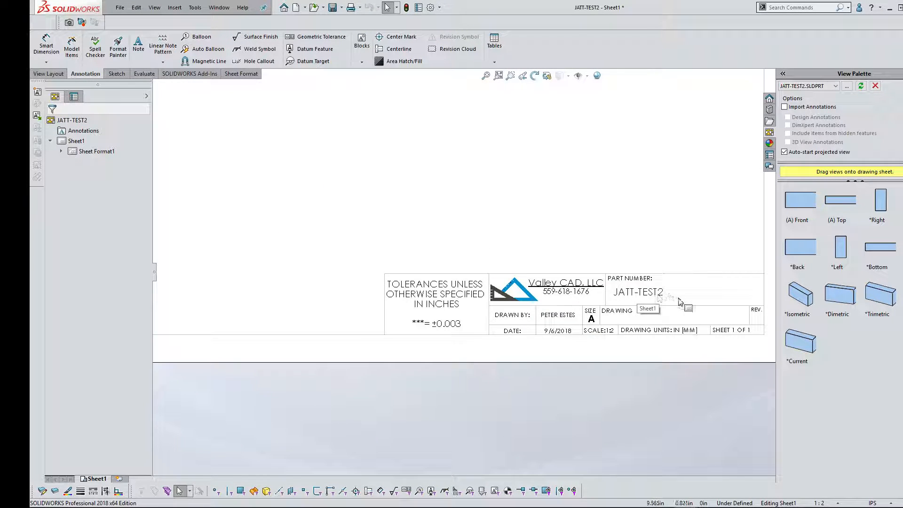
scroll(675, 302, "down", 1)
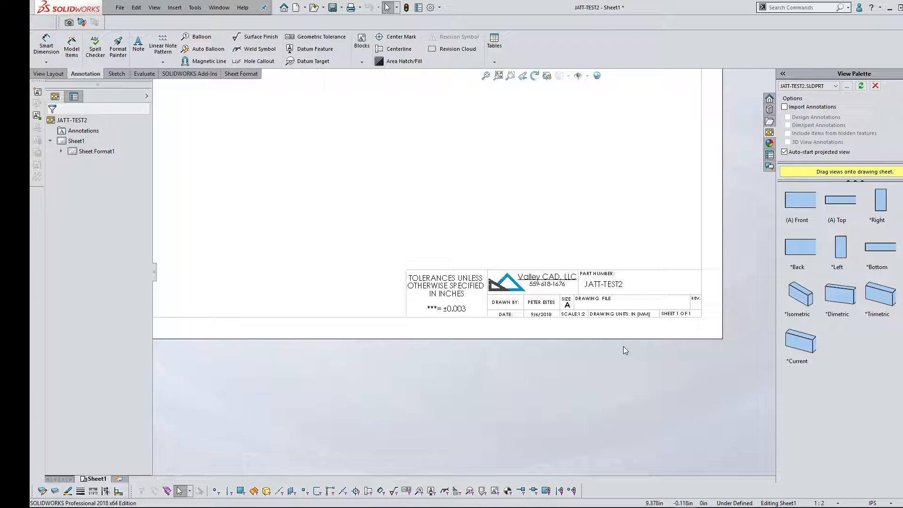
scroll(598, 312, "up", 3)
scroll(474, 256, "up", 1)
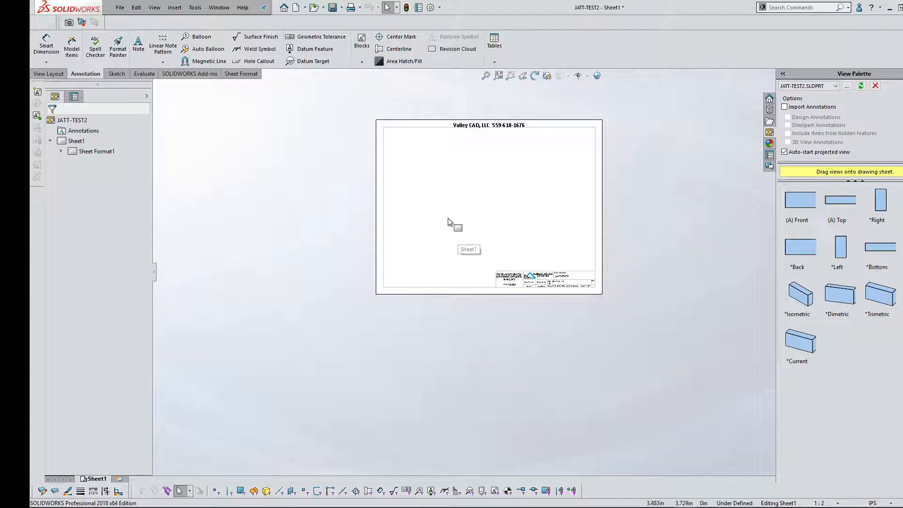
scroll(449, 222, "down", 1)
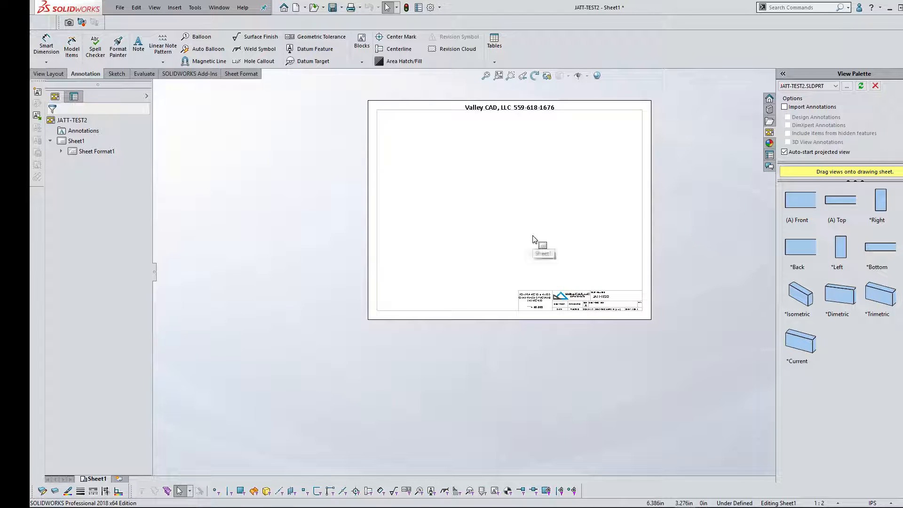
left_click_drag(805, 213, 473, 198)
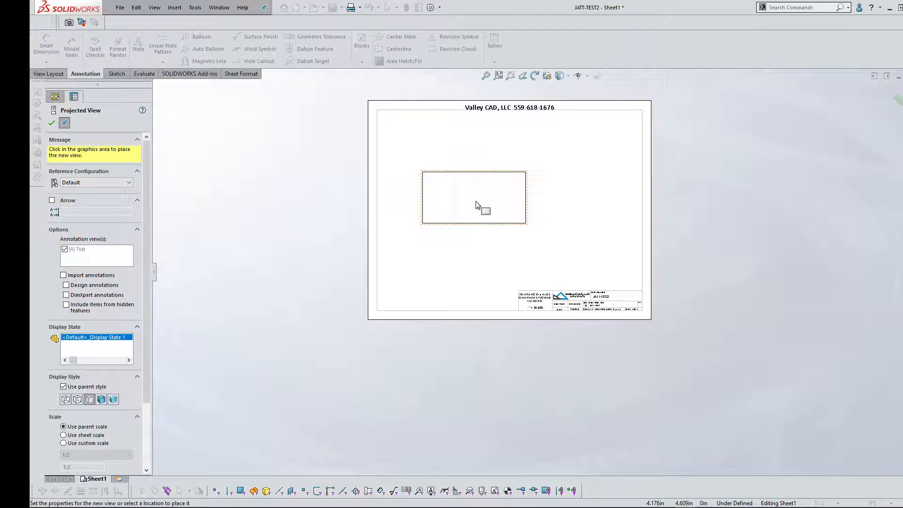
key("Escape")
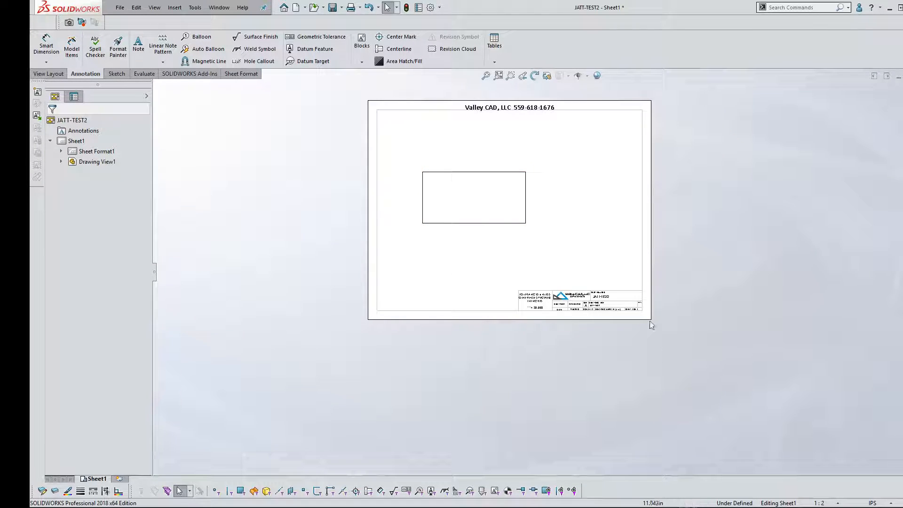
Check the drawing file field in the title block and save the drawing on the Desktop as JATT-TEST2.SLDDRW
scroll(588, 250, "down", 8)
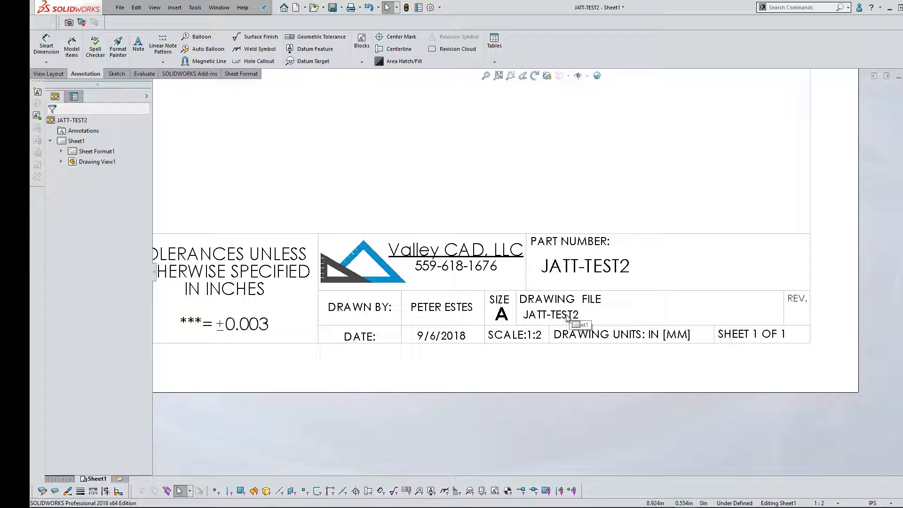
left_click(333, 7)
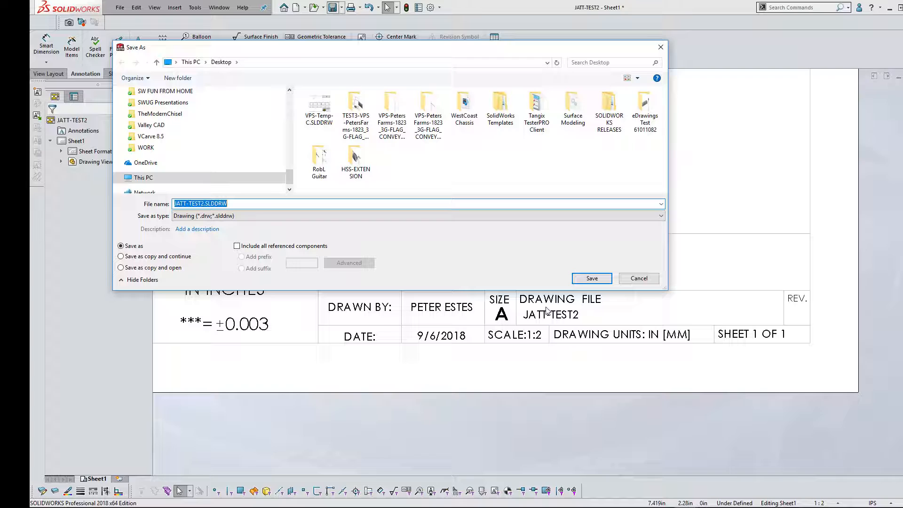
left_click(589, 278)
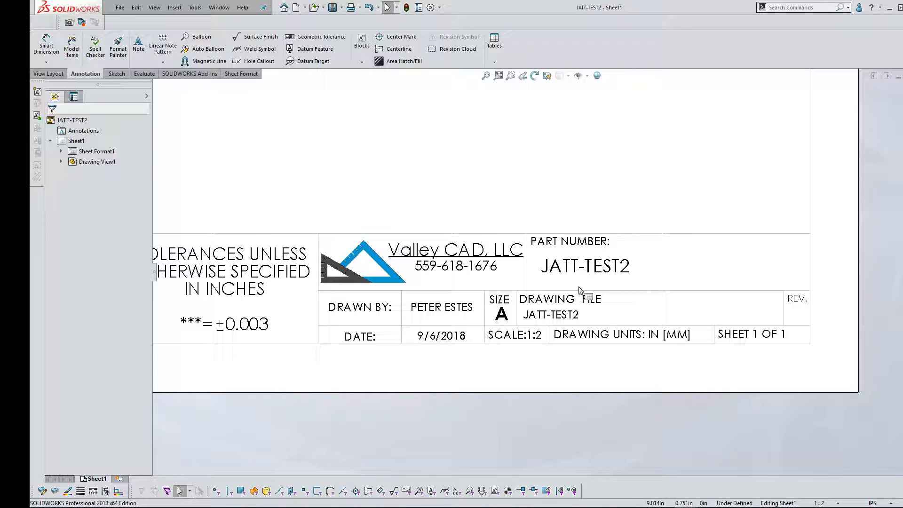
Insert a parts-only bill of materials for the front view with the PART TABLE template, placed in the upper right corner of the sheet
scroll(580, 289, "up", 5)
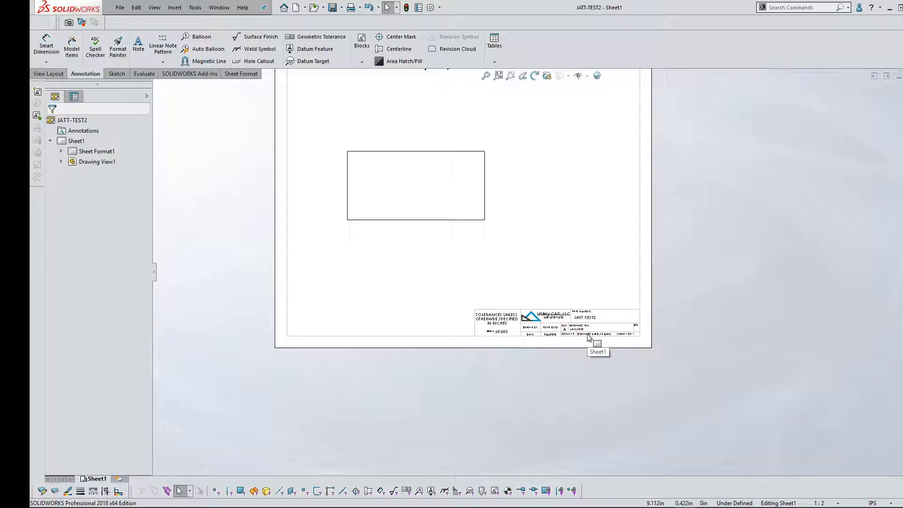
scroll(588, 336, "down", 5)
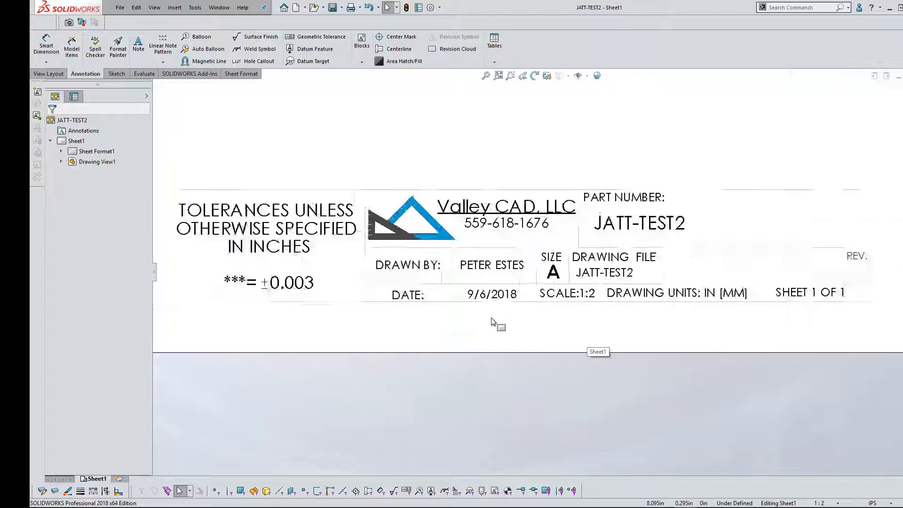
scroll(561, 308, "down", 2)
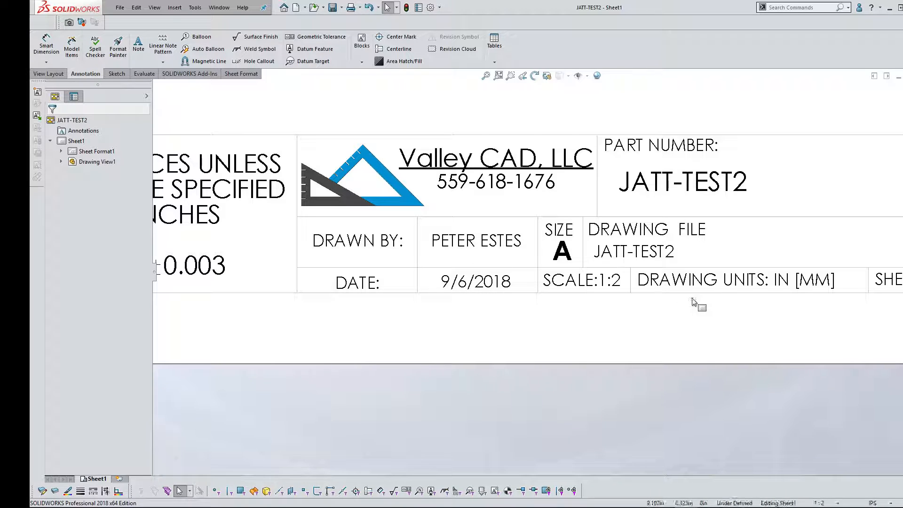
scroll(749, 289, "up", 8)
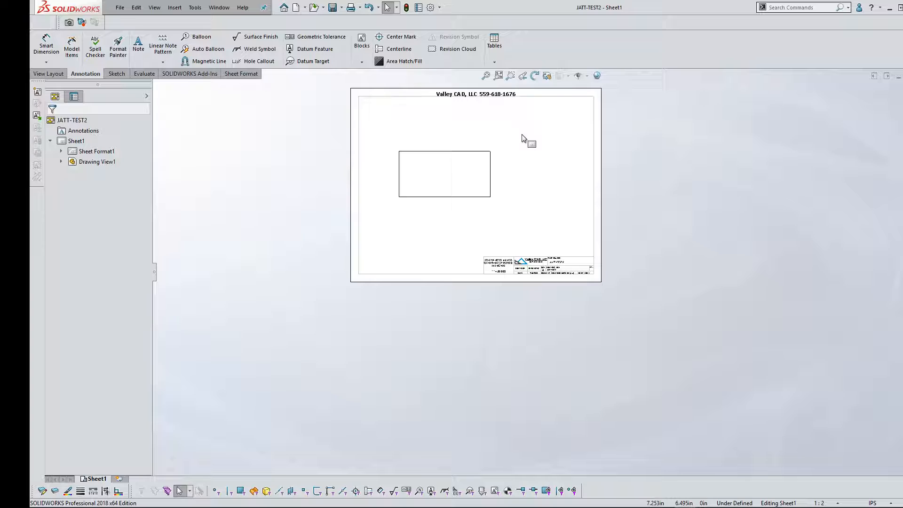
left_click(497, 45)
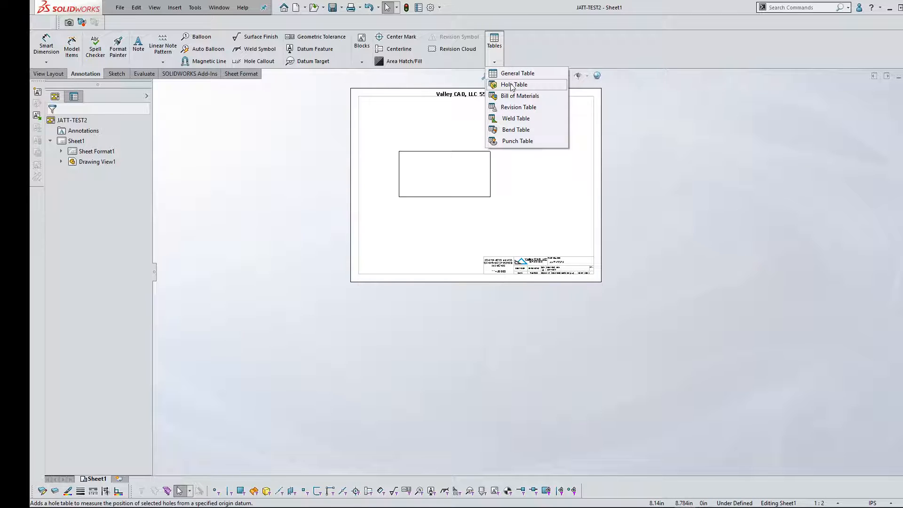
left_click(499, 95)
left_click(461, 173)
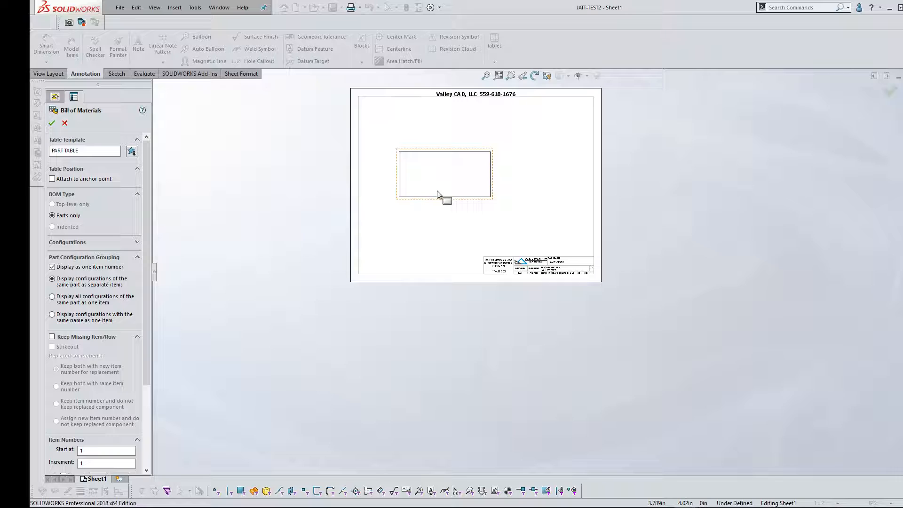
left_click(82, 151)
left_click_drag(81, 151, 48, 157)
left_click(51, 124)
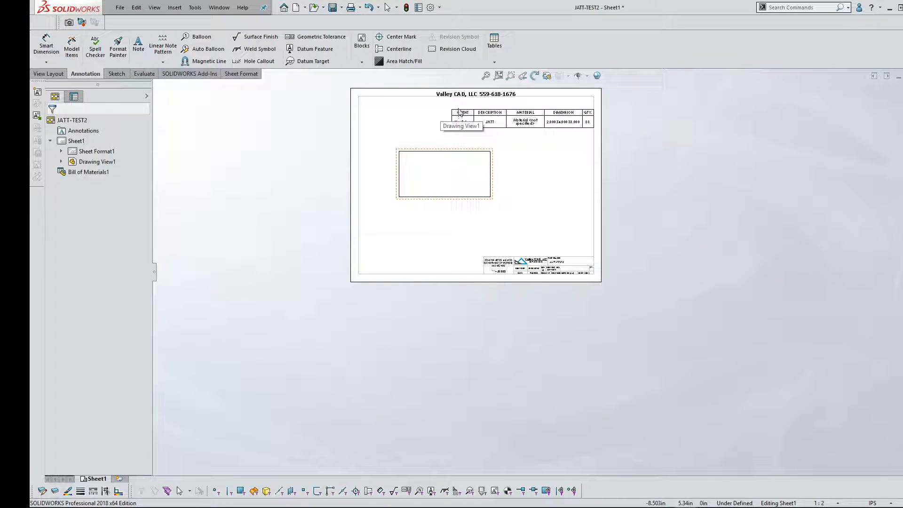
left_click(460, 113)
scroll(550, 127, "up", 5)
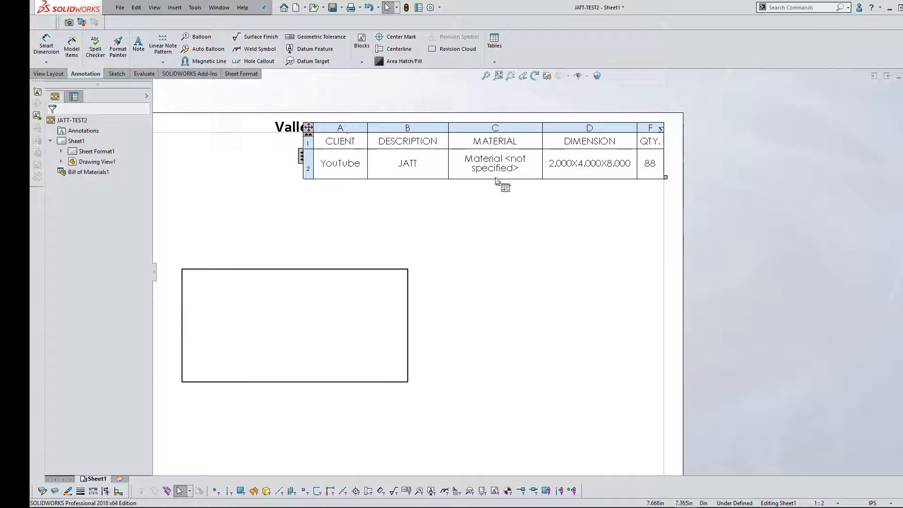
Switch to the part document, assign Brass as its material and save the part
left_click(499, 222)
key("ctrl+Tab")
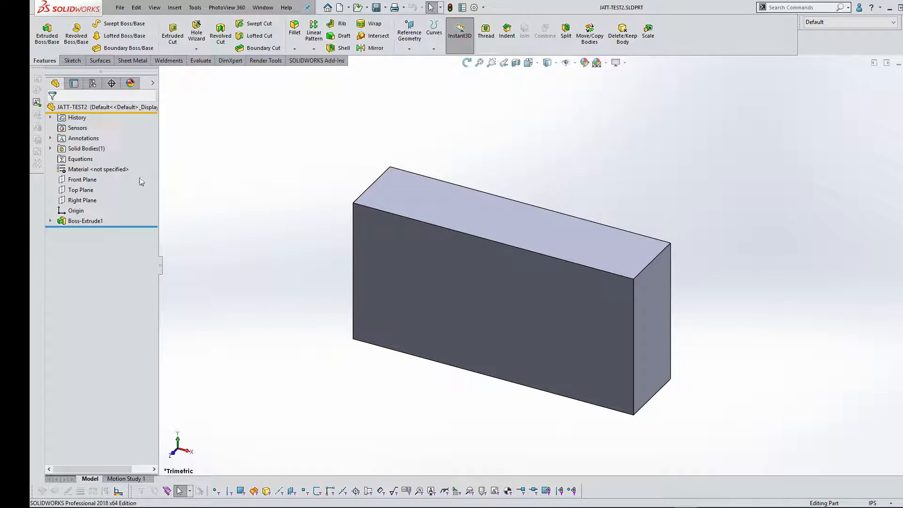
right_click(89, 170)
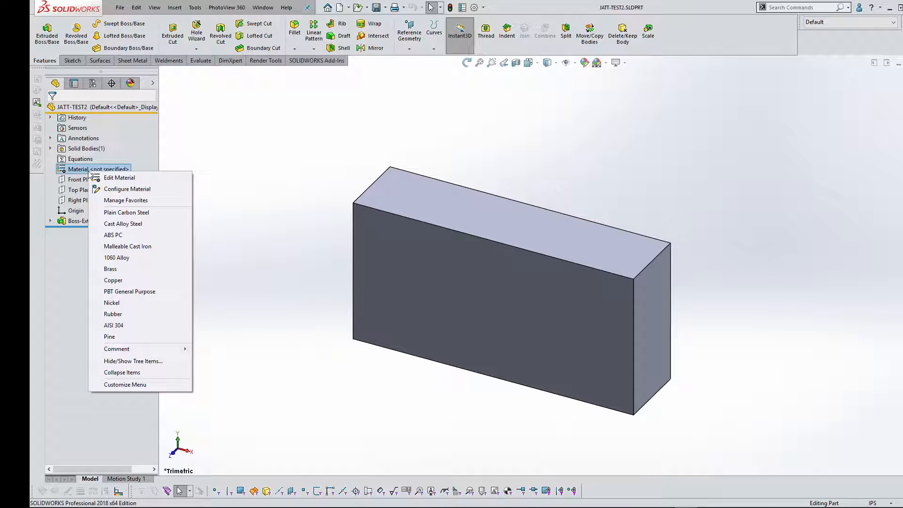
left_click(110, 268)
left_click(376, 7)
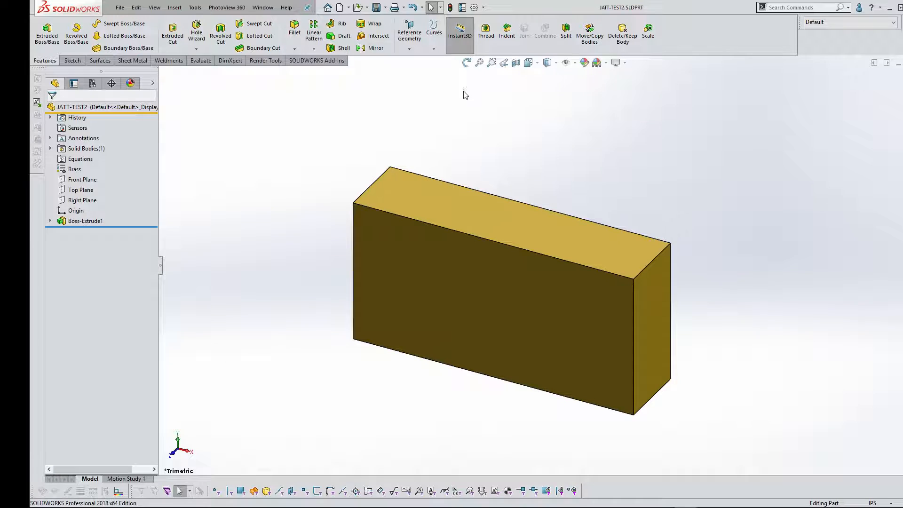
Check the material in the part's custom properties, and examine the parts table, title block and file path note in the drawing
left_click(462, 7)
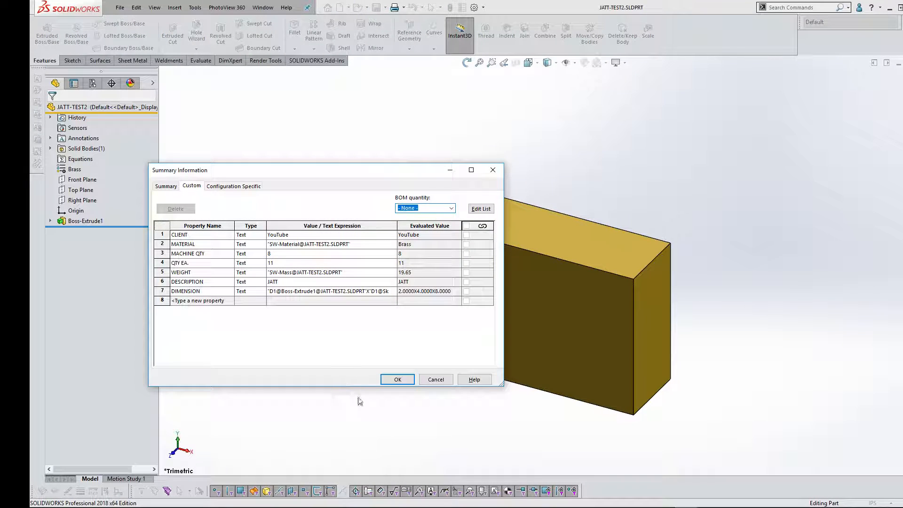
left_click(397, 379)
key("ctrl+Tab")
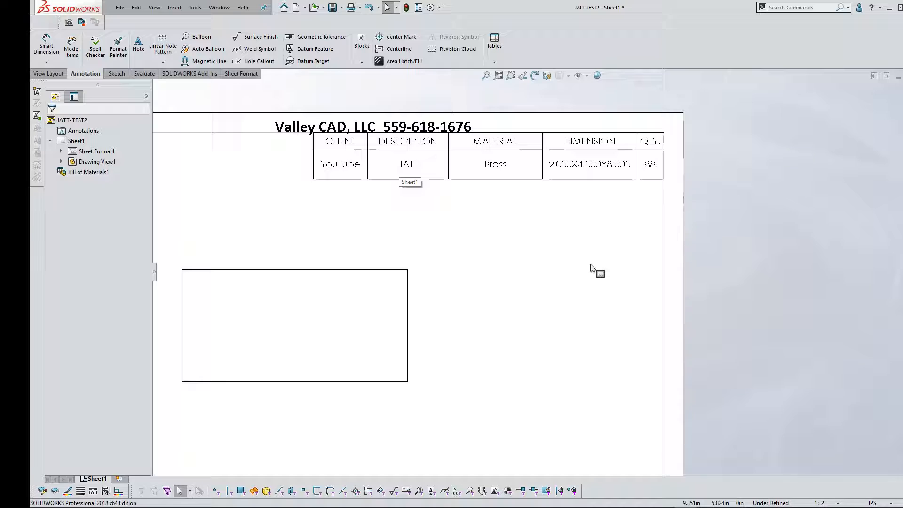
scroll(591, 265, "up", 4)
scroll(464, 363, "down", 3)
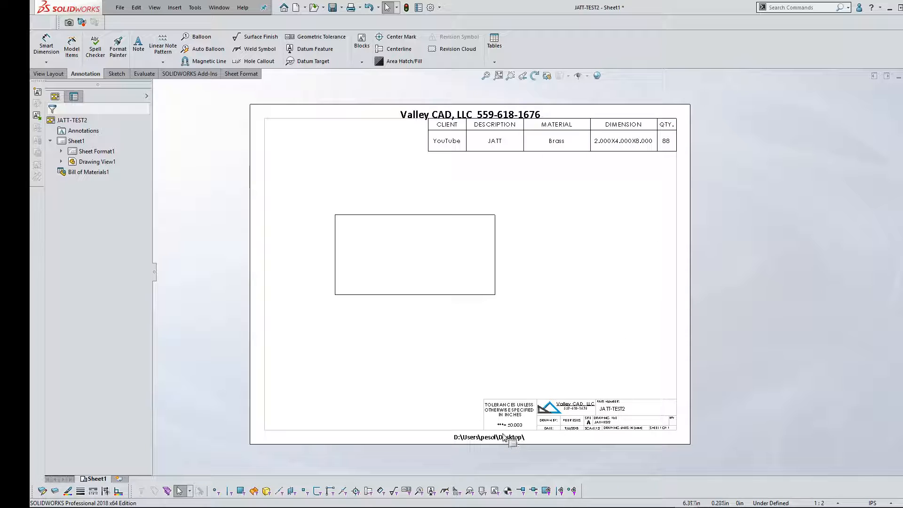
scroll(604, 414, "down", 4)
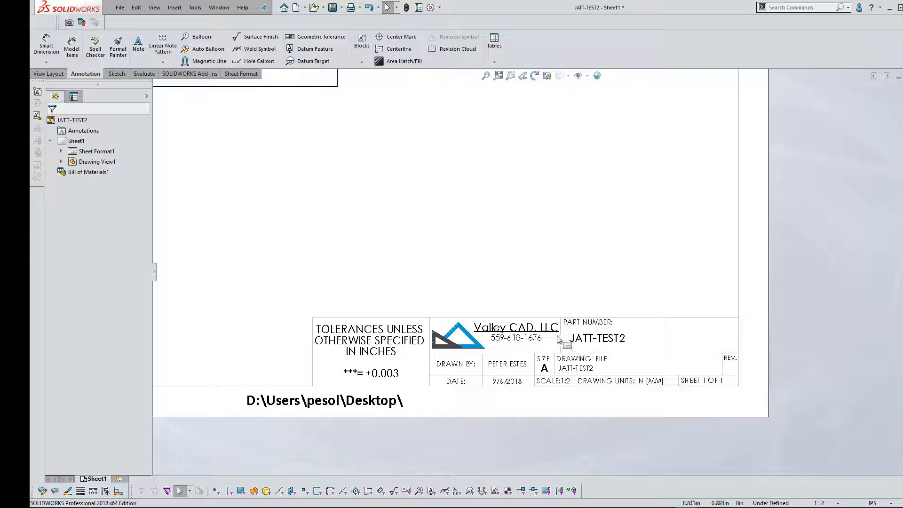
scroll(557, 339, "up", 4)
scroll(556, 339, "up", 3)
scroll(540, 206, "down", 2)
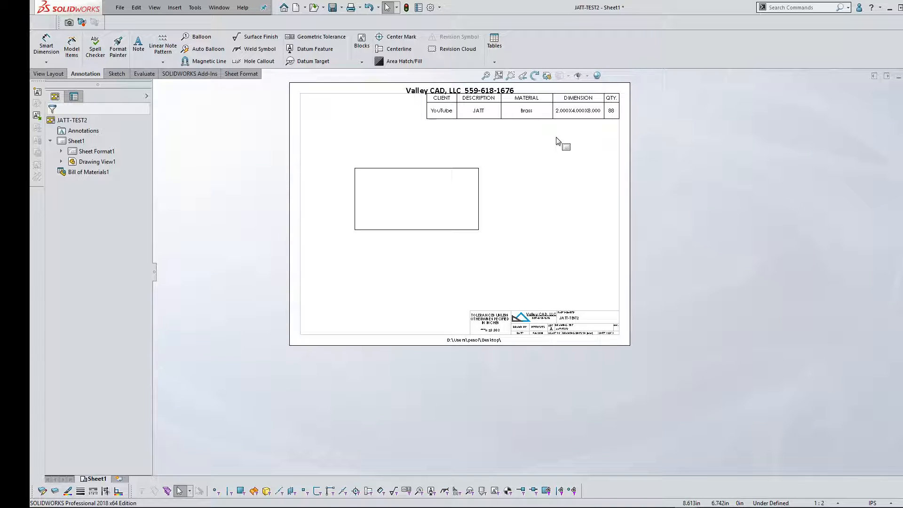
left_click(491, 113)
left_click(494, 61)
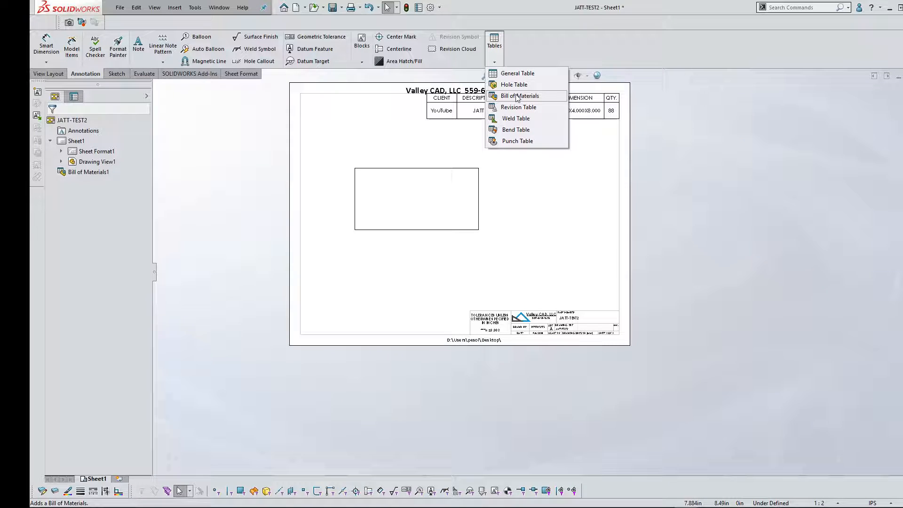
left_click(573, 169)
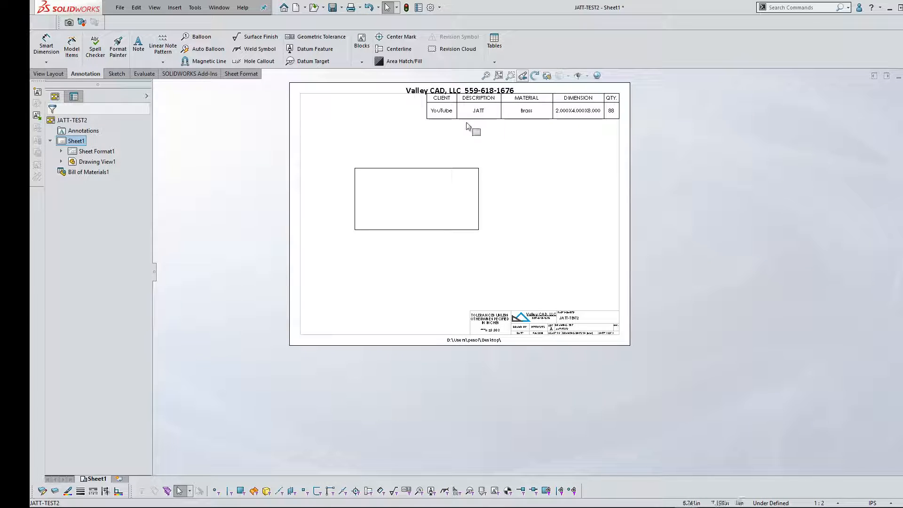